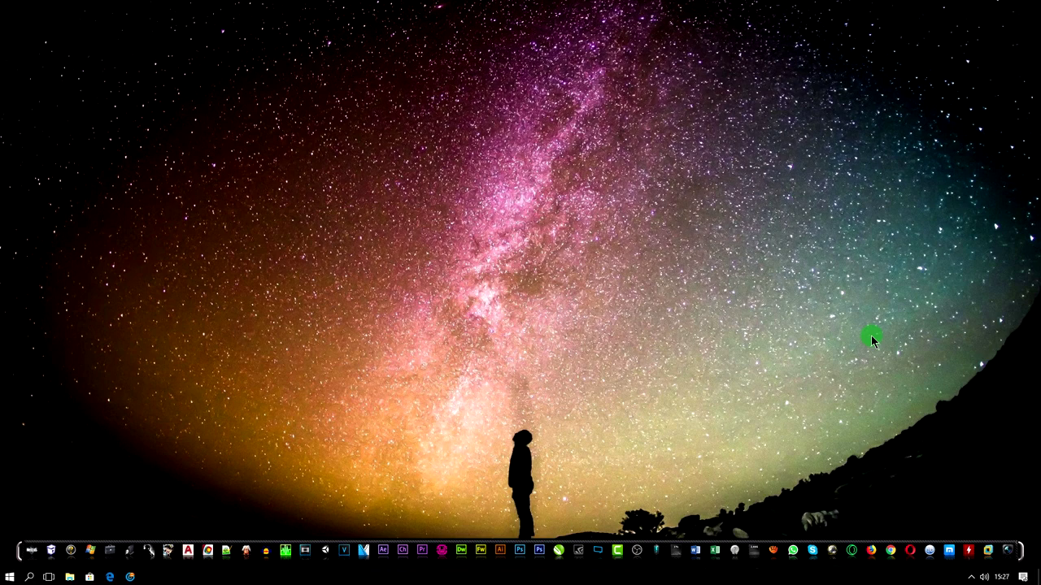
Launch Excel from the taskbar to reach its start screen
left_click(715, 551)
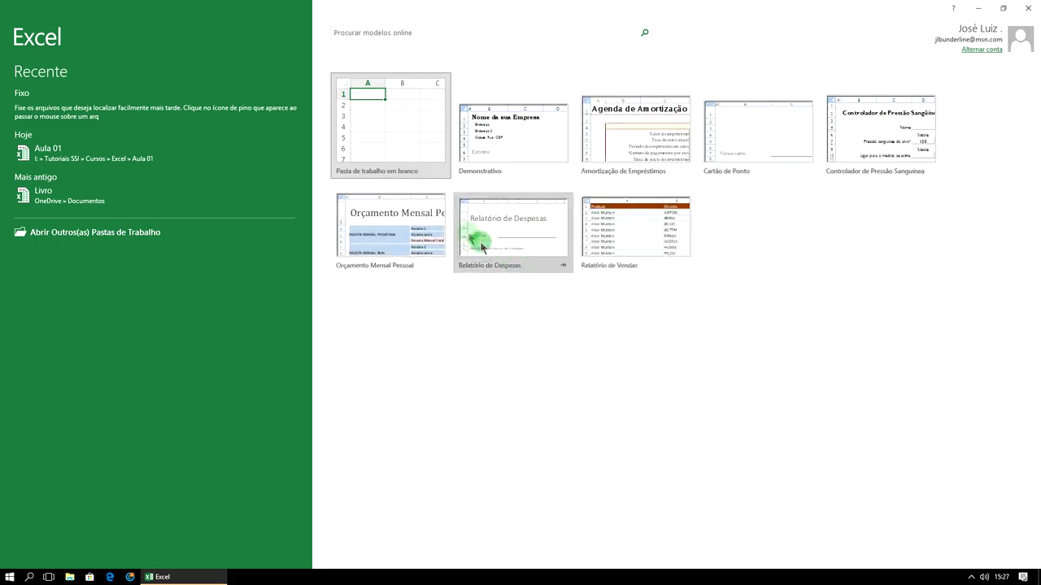
Create a blank workbook (Pasta1) and zoom the sheet in to about 210%
left_click(396, 127)
left_click(397, 128)
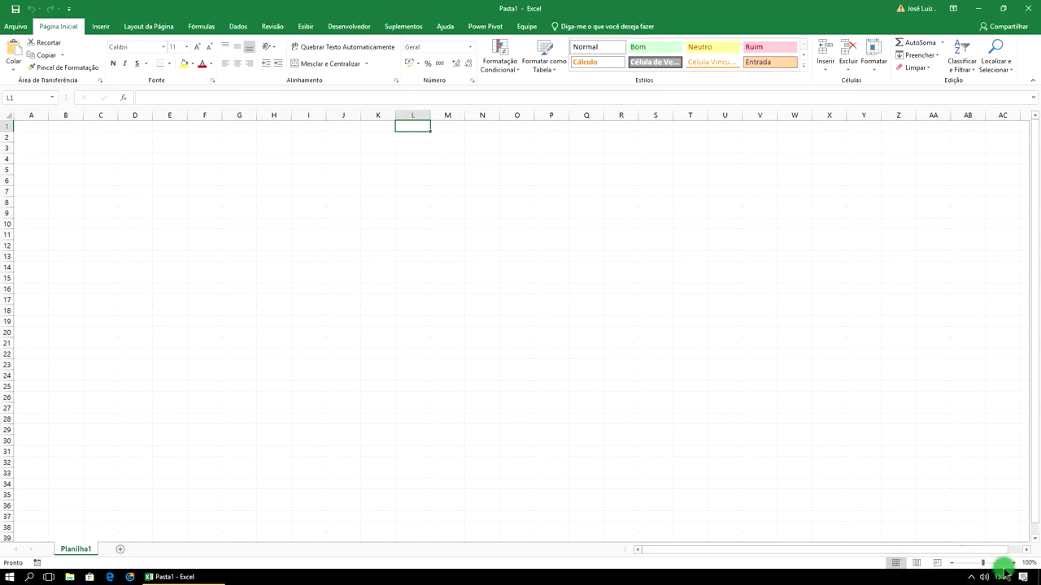
left_click(1013, 562)
left_click(1015, 567)
left_click(1014, 568)
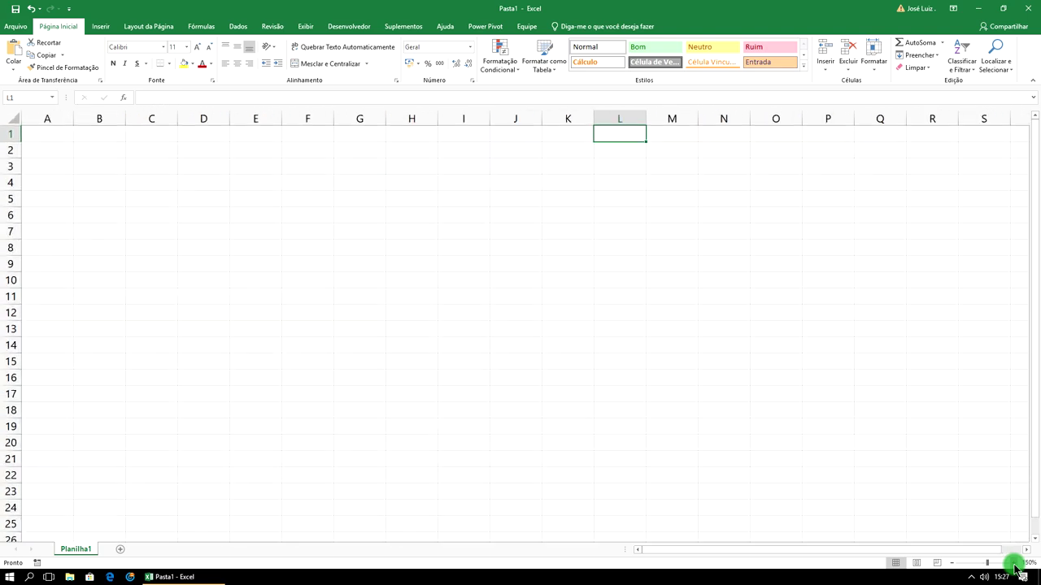
left_click(1014, 567)
left_click(1015, 568)
left_click(1015, 567)
left_click(1015, 568)
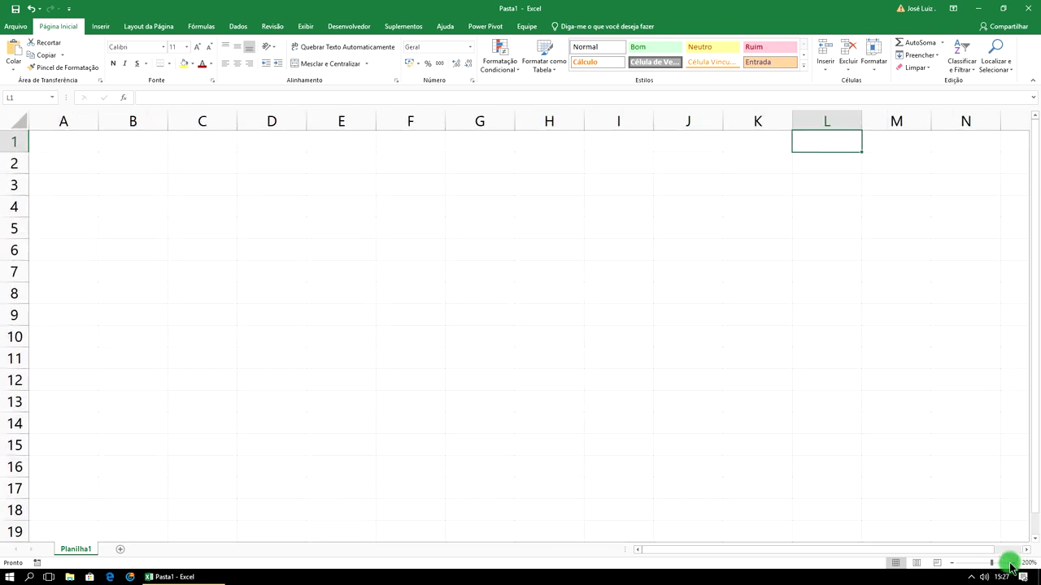
left_click(1013, 563)
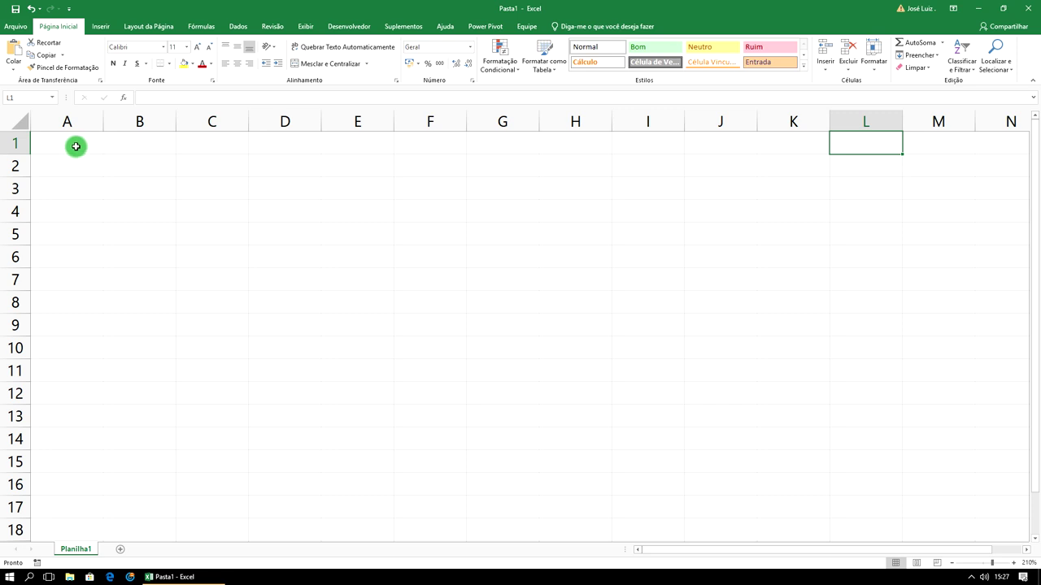
Enter 'Excel' in A1 and copy it across row 1 through G1
left_click(66, 145)
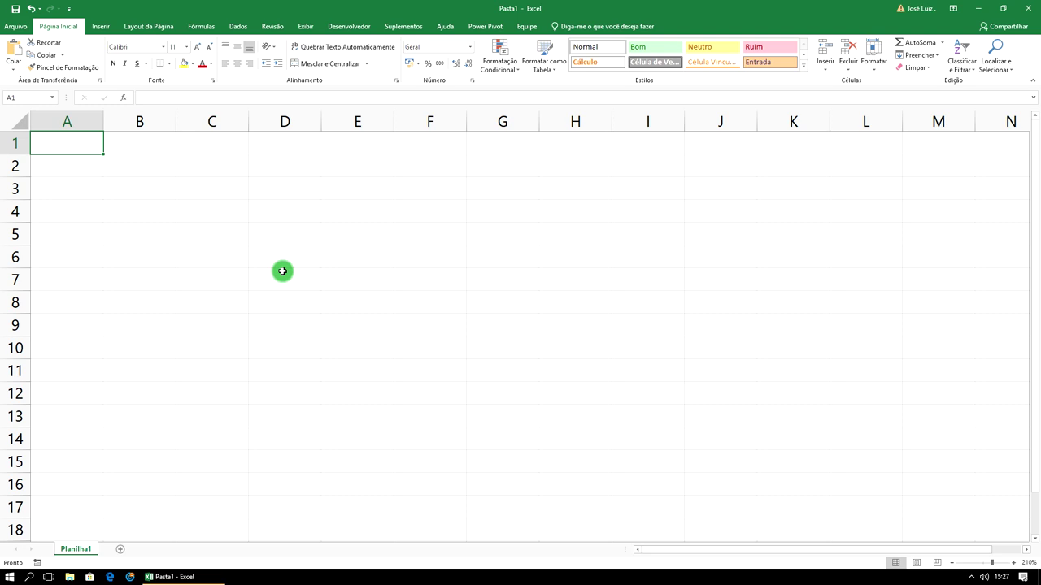
type("Excel")
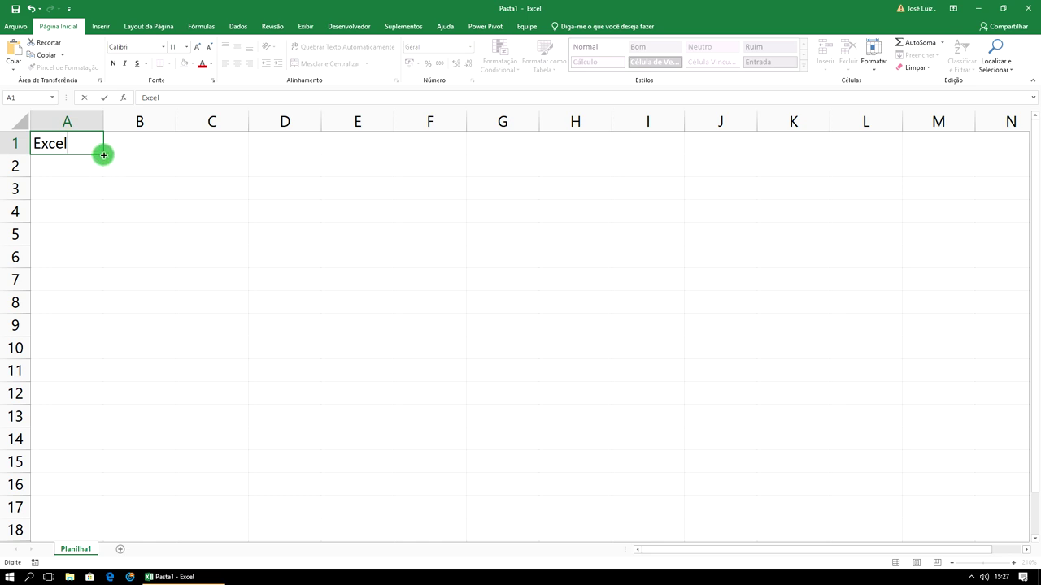
left_click_drag(104, 155, 434, 152)
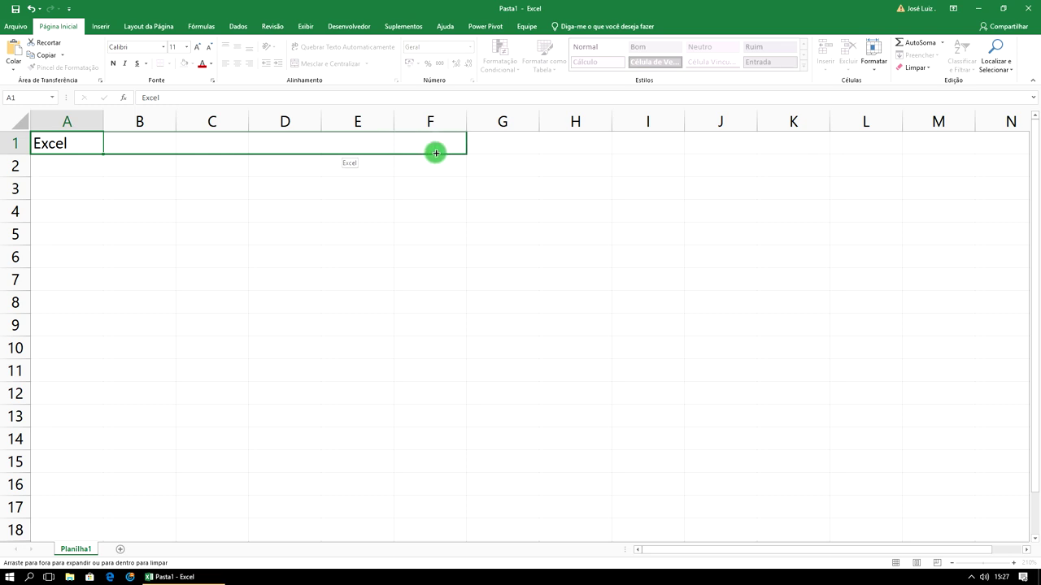
left_click_drag(447, 152, 504, 150)
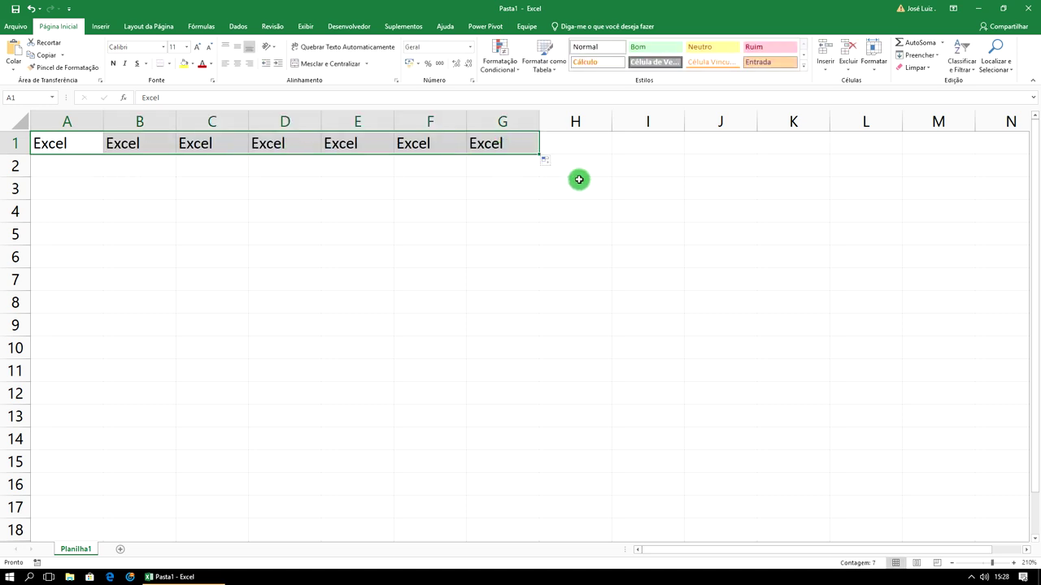
left_click(64, 166)
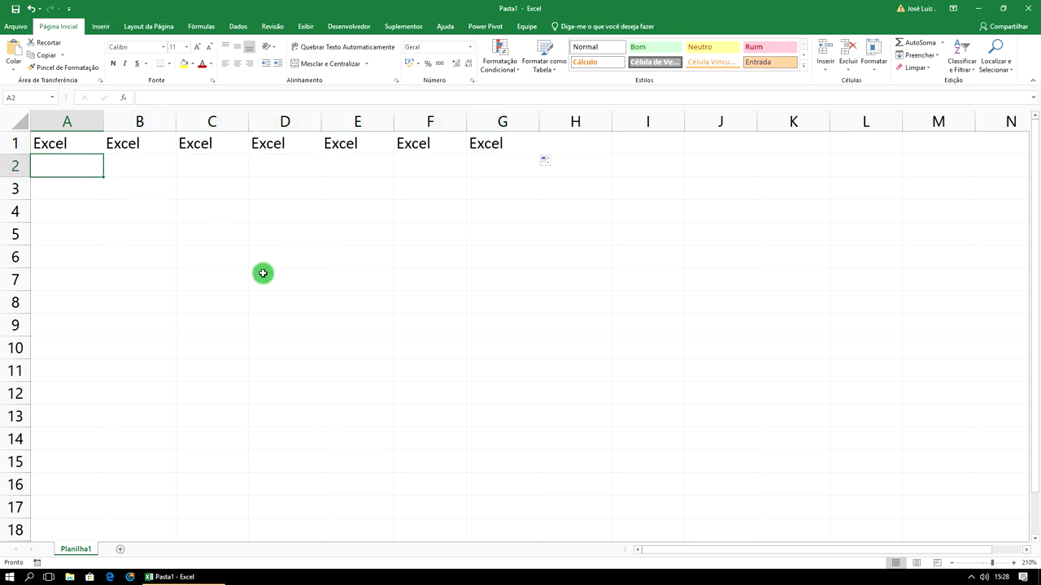
Enter Segunda-Feira in A2, autofit column A, and fill the weekdays through Domingo in G2
type("Segunda-Feira")
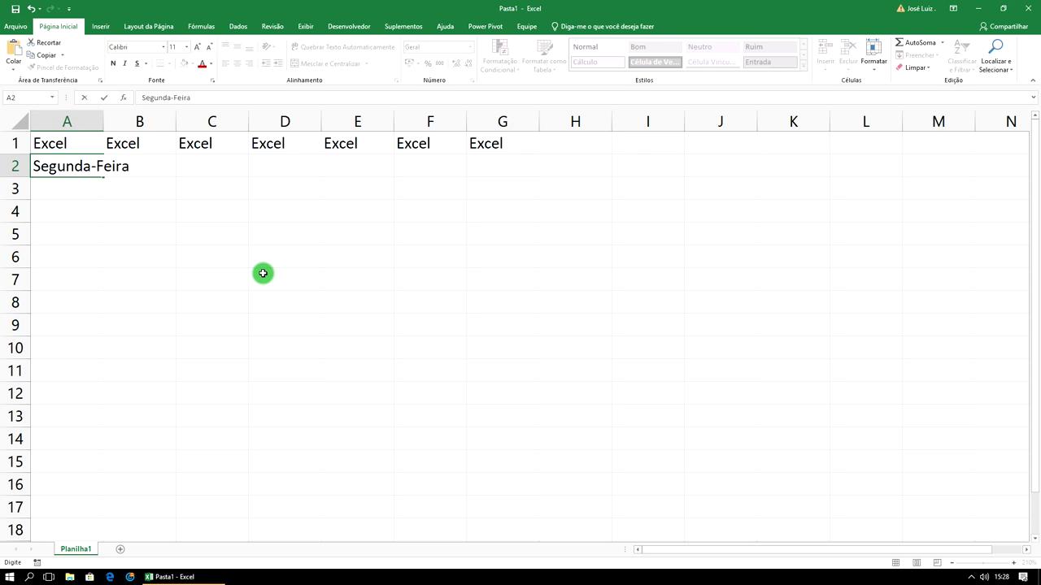
left_click(245, 257)
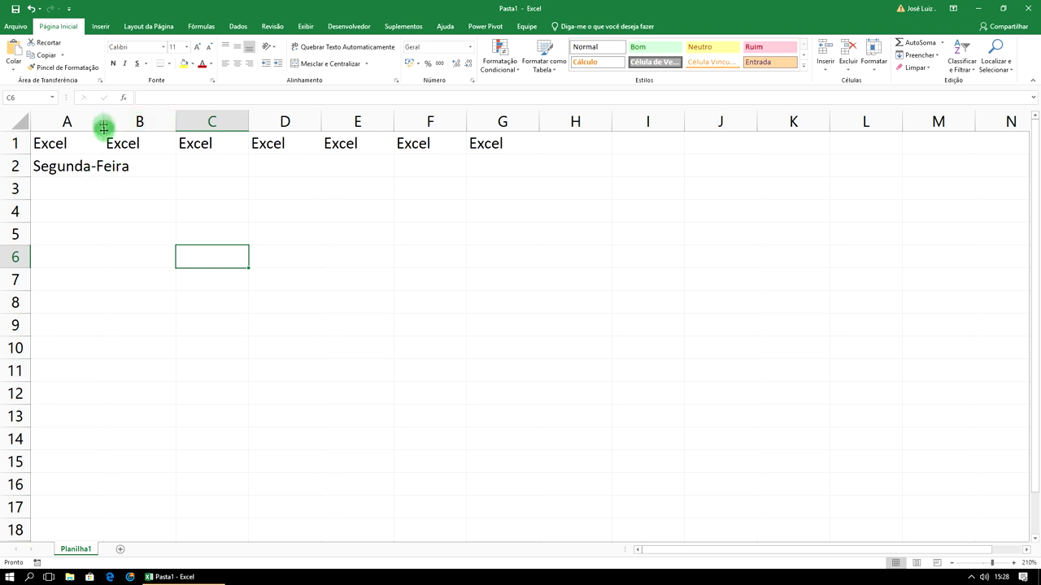
left_click(83, 166)
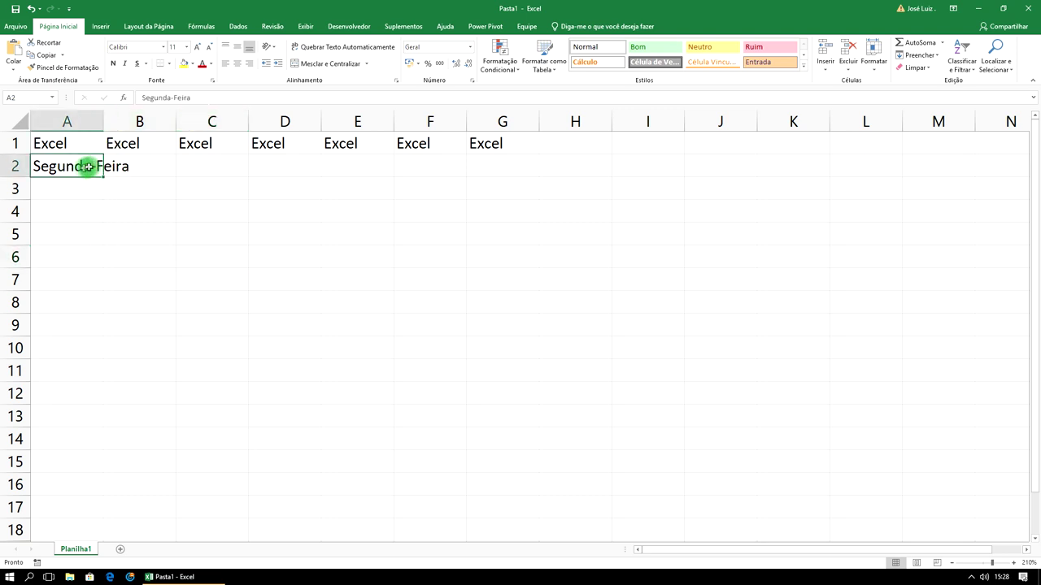
double_click(104, 117)
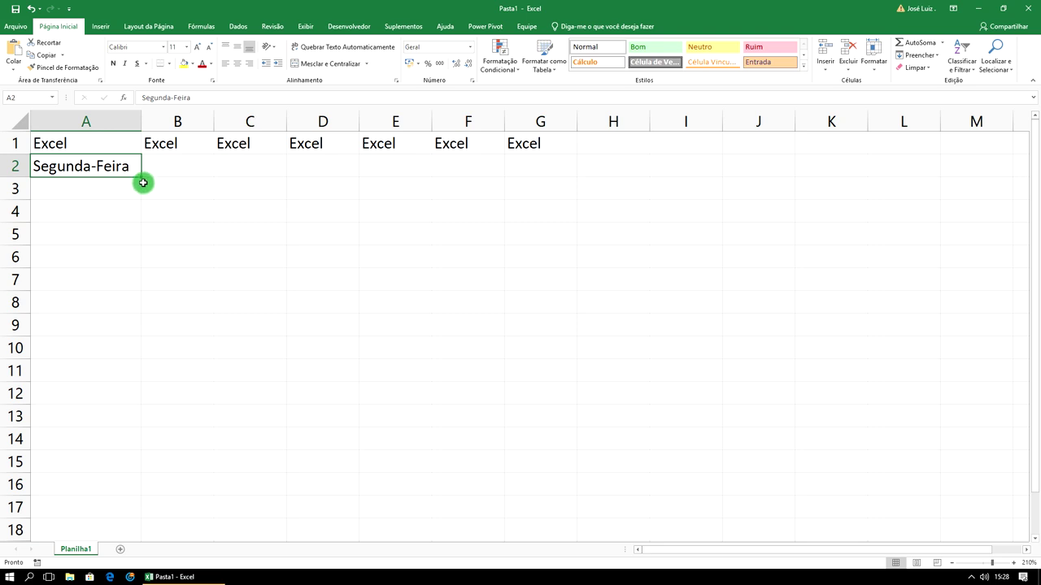
left_click_drag(142, 177, 193, 176)
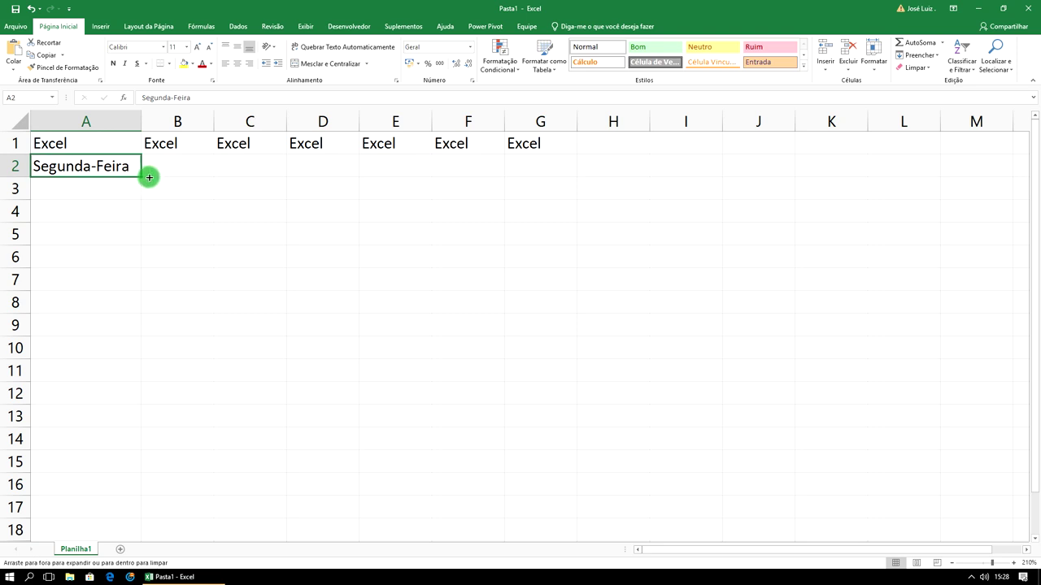
mouse_move(201, 177)
left_mouse_down()
mouse_move(332, 170)
mouse_move(325, 158)
mouse_move(545, 173)
left_mouse_up()
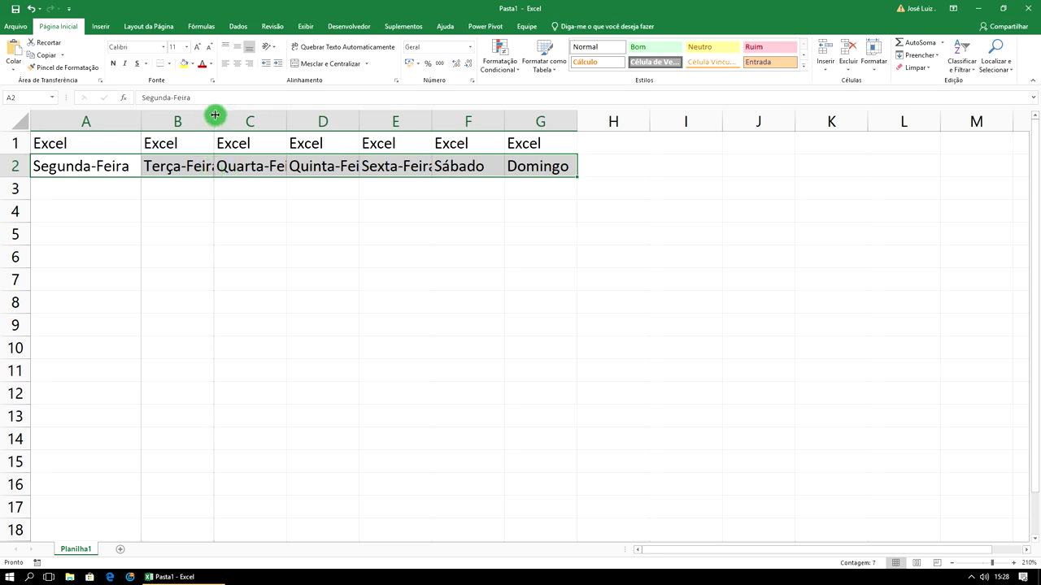
Autofit columns B through E to fit Terça-Feira through Sexta-Feira
double_click(214, 114)
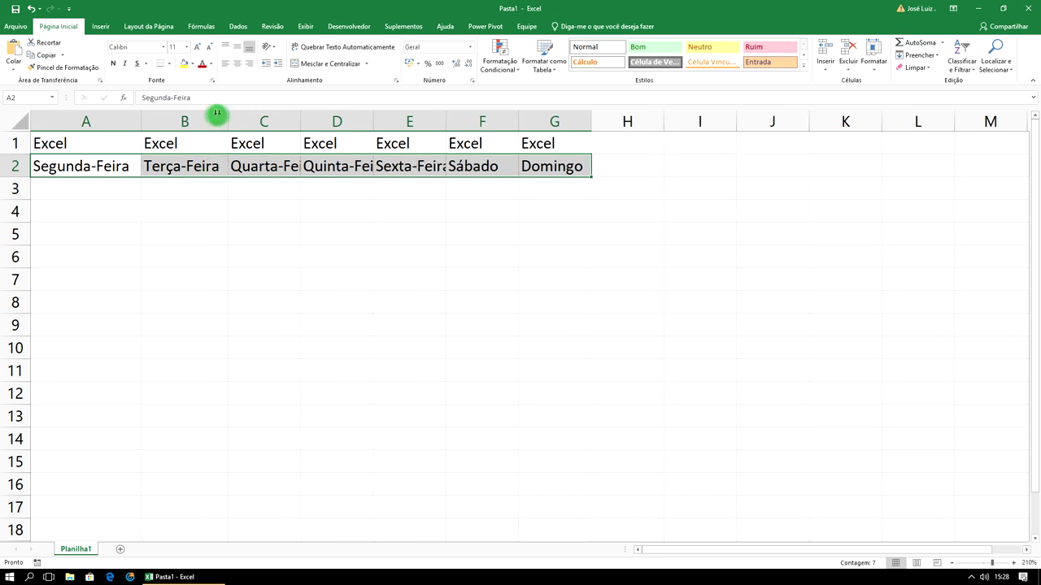
double_click(301, 121)
double_click(399, 121)
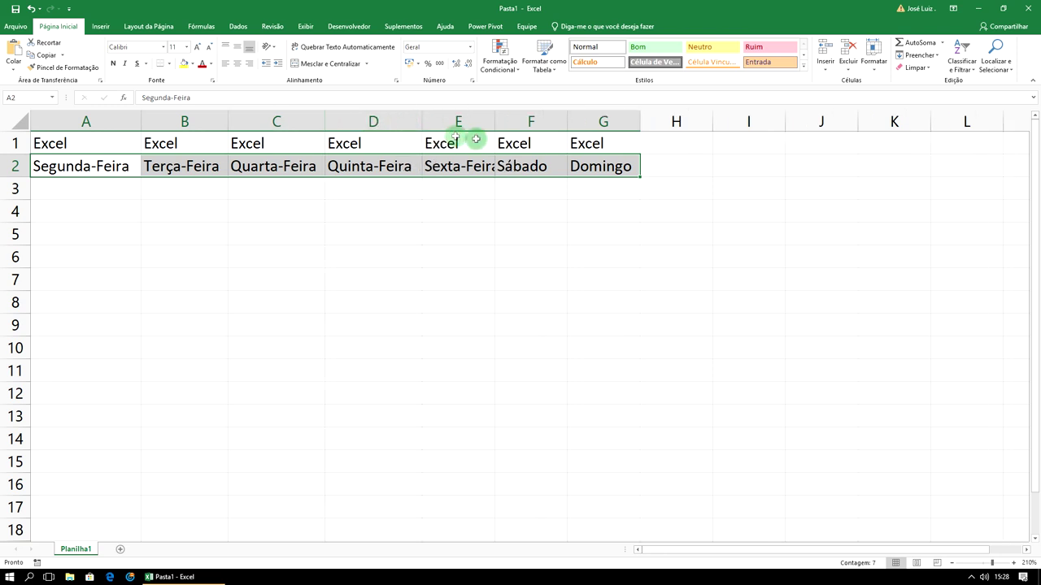
double_click(496, 121)
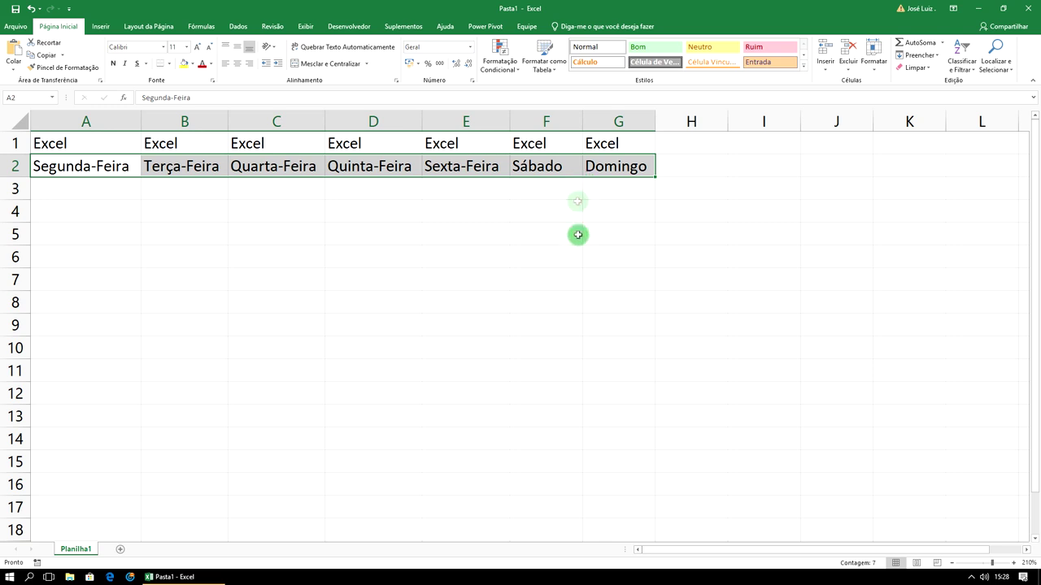
left_click(214, 207)
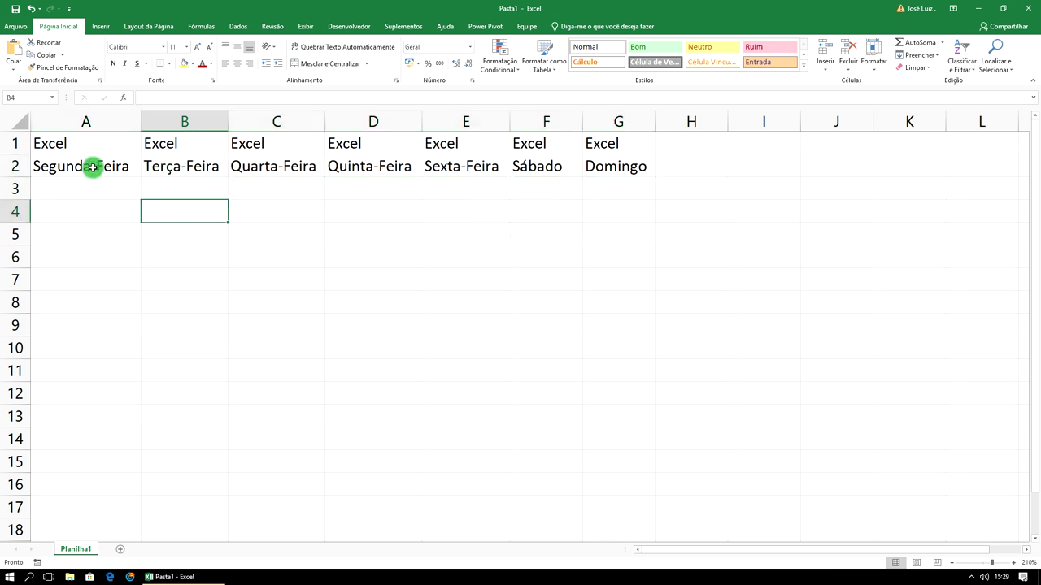
Undo the weekday copies in rows 3–5 and begin filling weekdays down column A from A2
left_click_drag(74, 166, 615, 166)
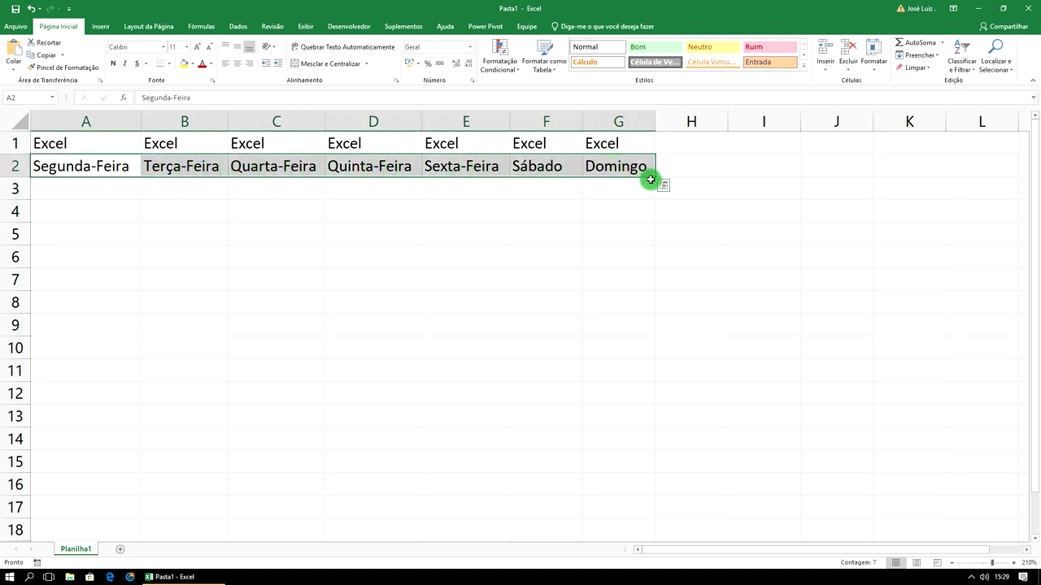
left_click_drag(656, 178, 655, 247)
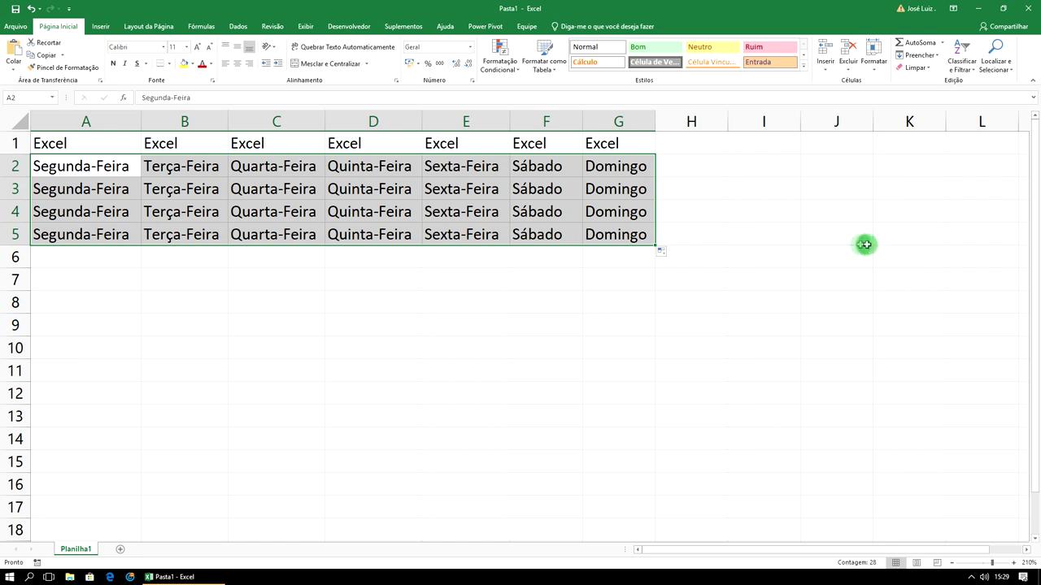
key("ctrl+z")
left_click(121, 206)
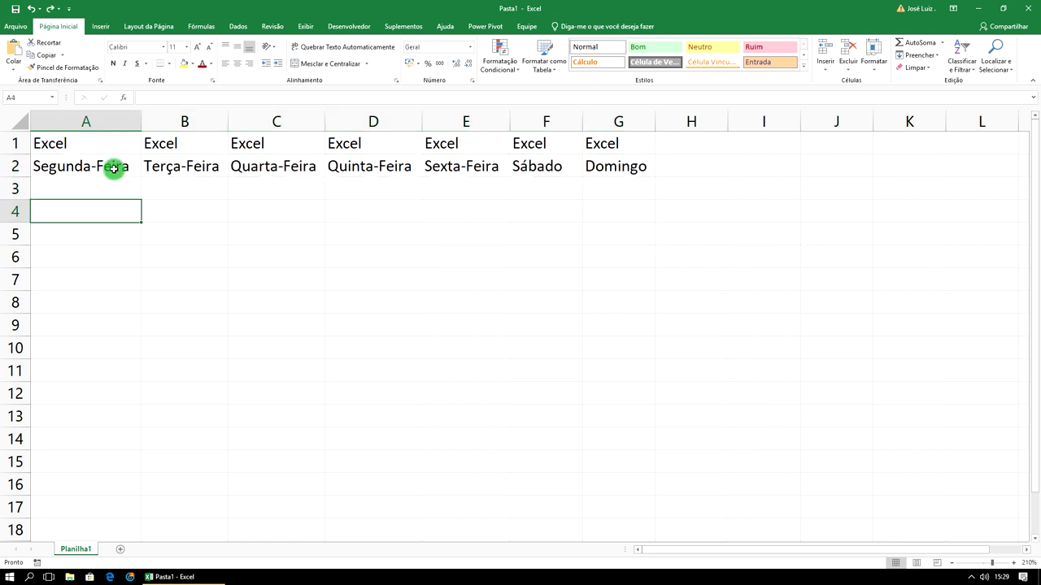
left_click(113, 166)
left_click_drag(143, 177, 137, 254)
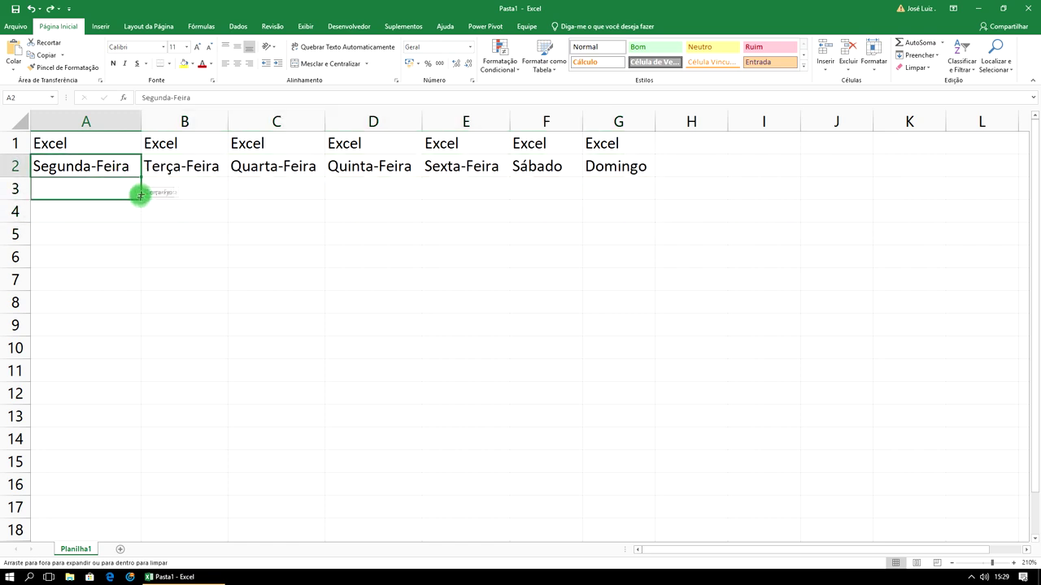
Fill each weekday in A2:F2 down its column until it reaches Domingo
left_click_drag(138, 254, 136, 309)
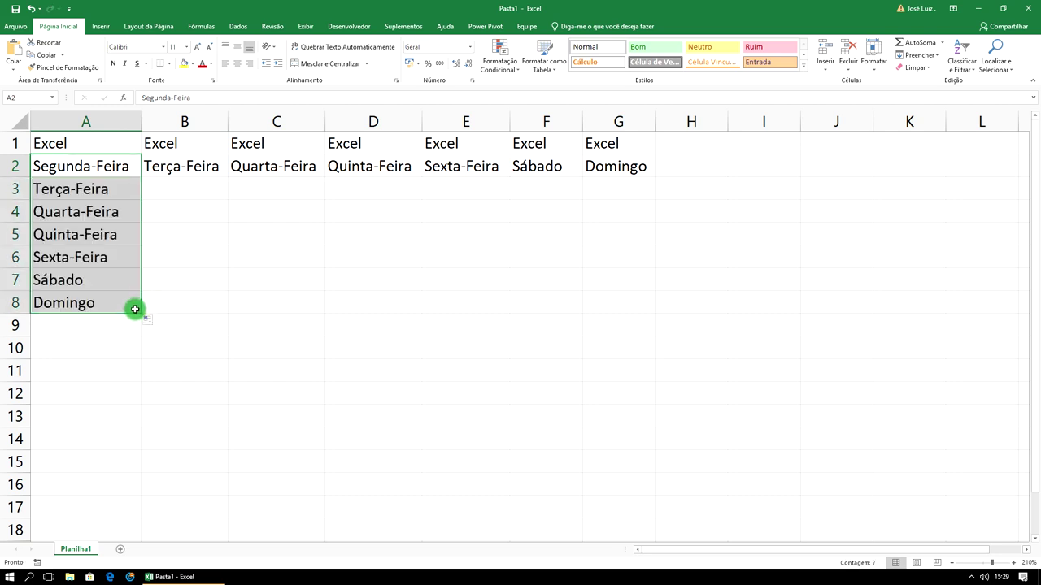
left_click(158, 207)
left_click(195, 167)
left_click_drag(228, 177, 218, 285)
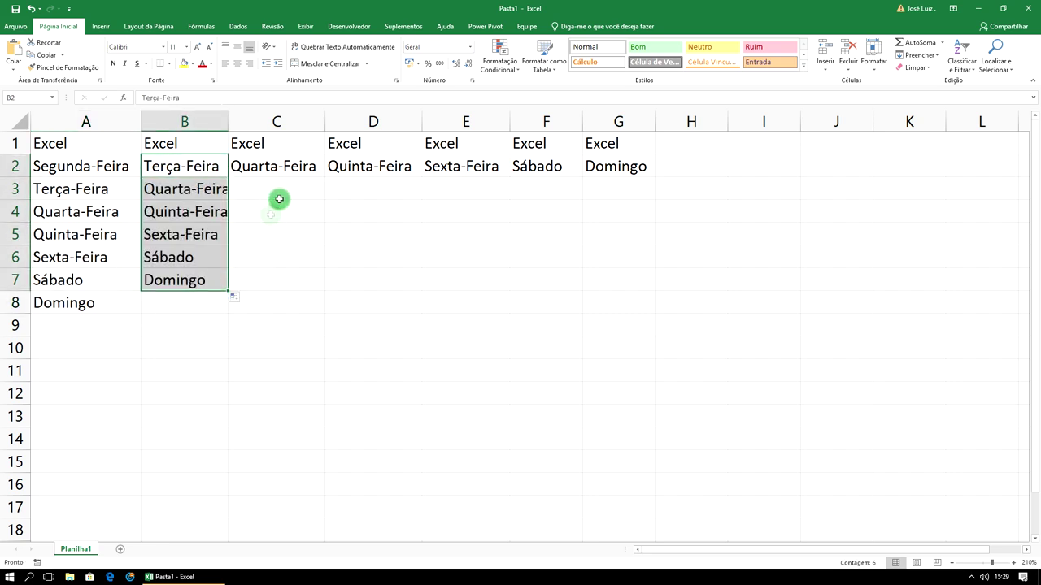
left_click(286, 168)
left_click_drag(326, 175, 319, 260)
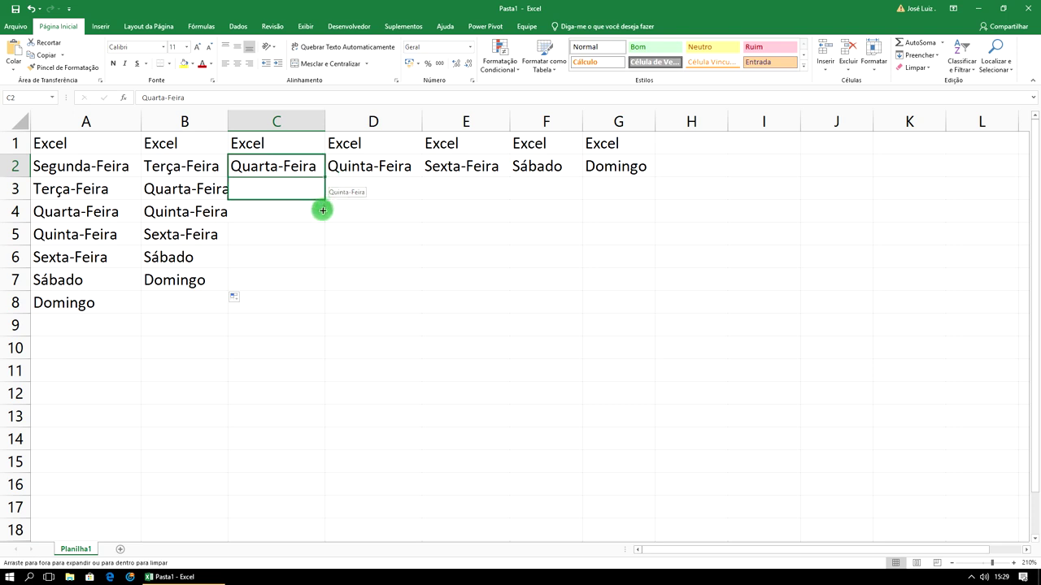
left_click(390, 169)
left_click_drag(420, 178, 415, 236)
left_click(498, 174)
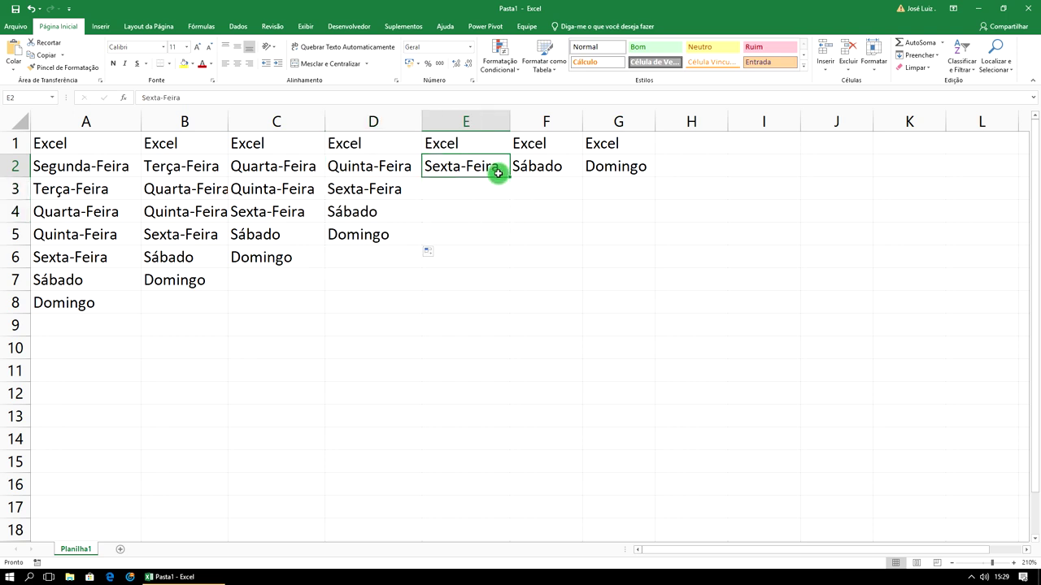
left_click_drag(509, 176, 508, 216)
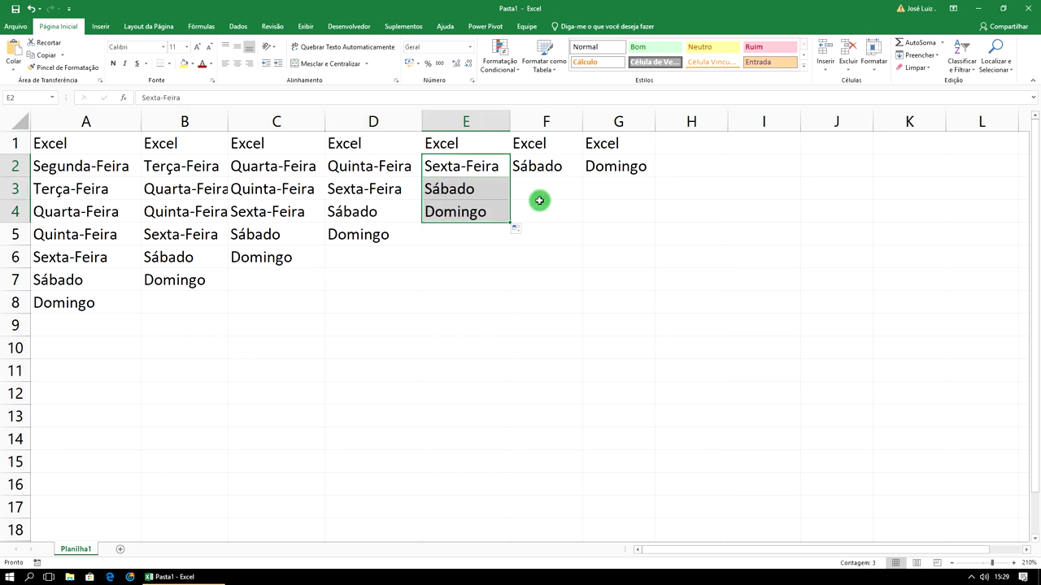
left_click(546, 169)
left_click_drag(582, 176, 580, 193)
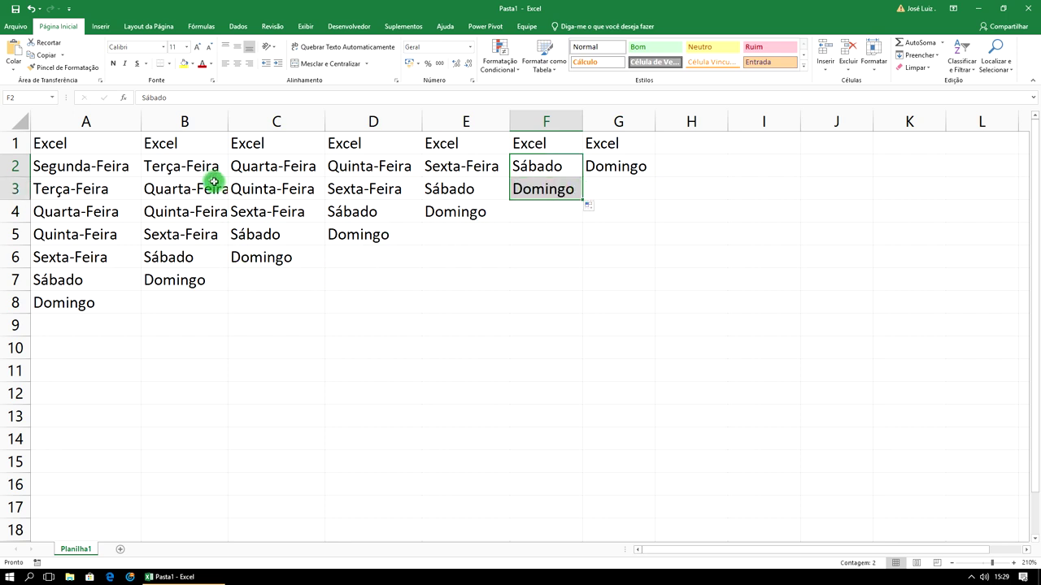
Autofit column B and start typing Seg in A9
double_click(228, 120)
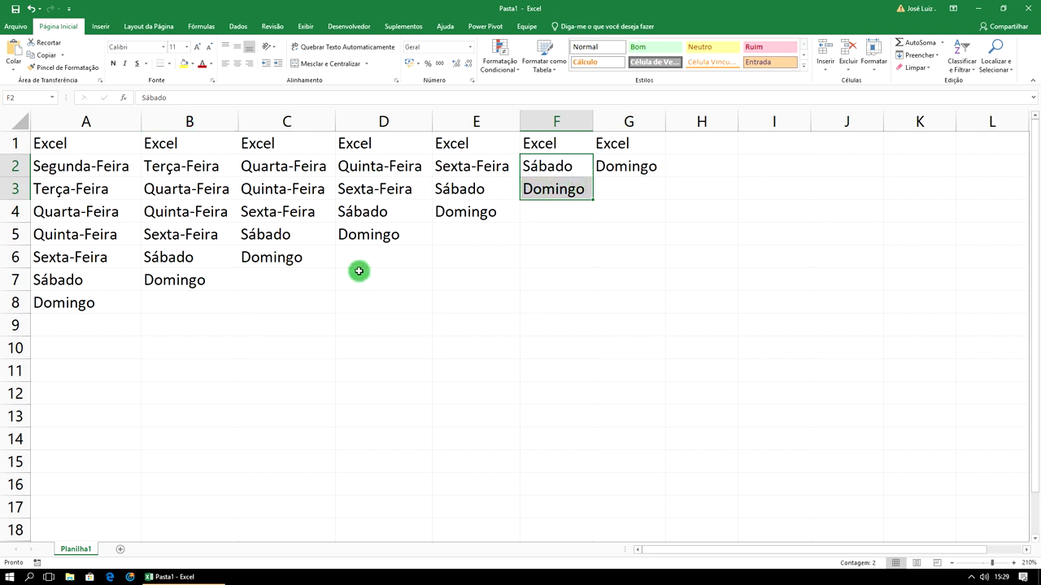
left_click(69, 328)
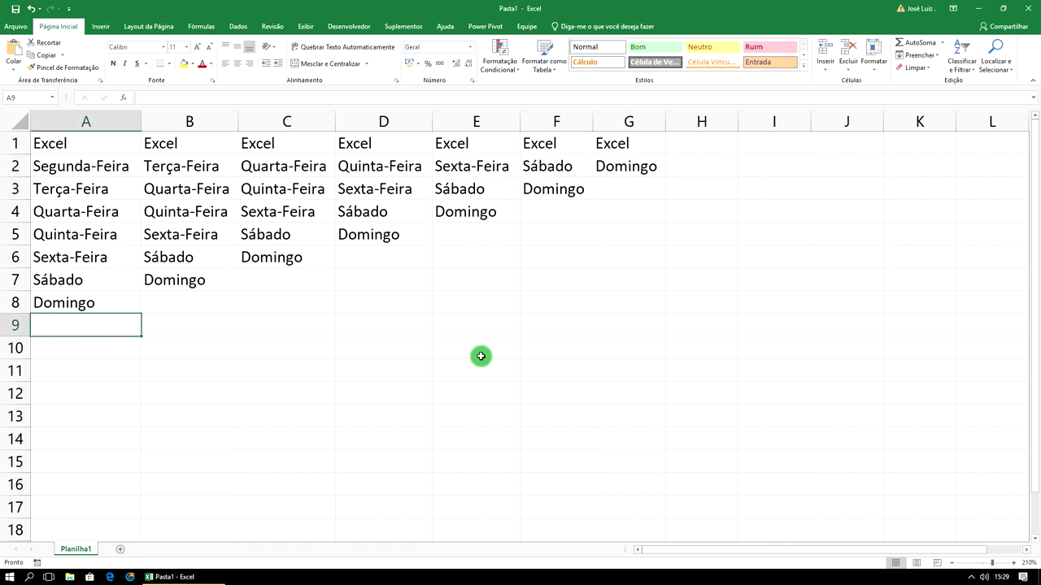
type("Seg")
Enter Seg in A9 without AutoComplete and fill Seg through Dom across to G9
key("BackSpace")
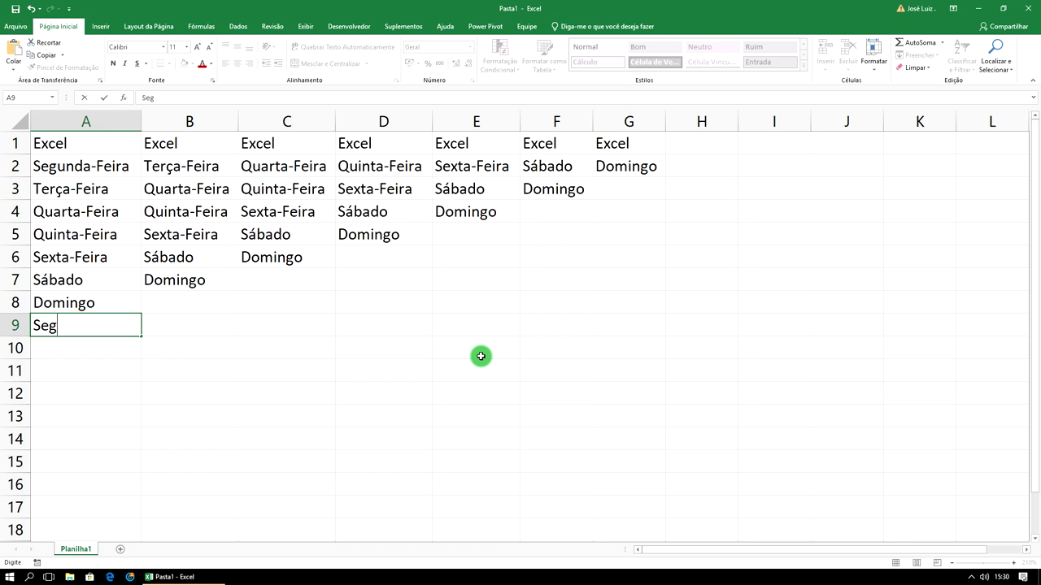
left_click(190, 374)
left_click(102, 325)
left_click_drag(143, 335, 476, 333)
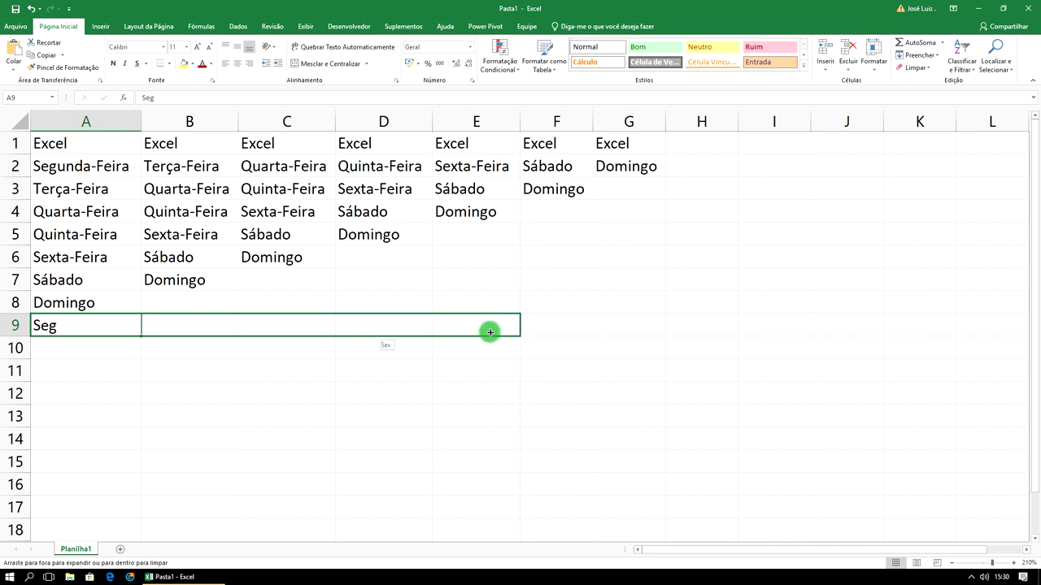
left_click_drag(475, 332, 633, 330)
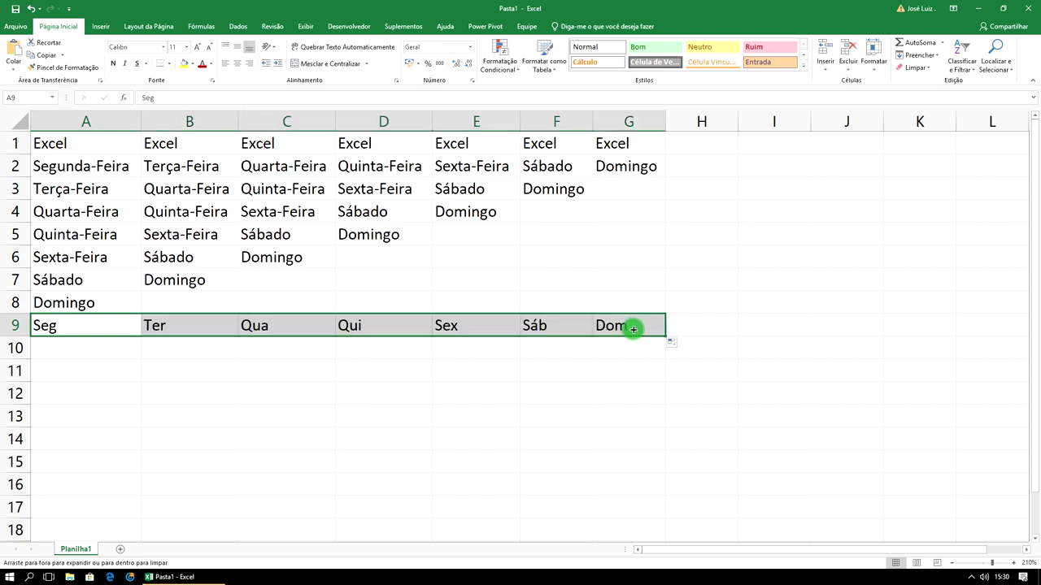
left_click(480, 369)
left_click(108, 326)
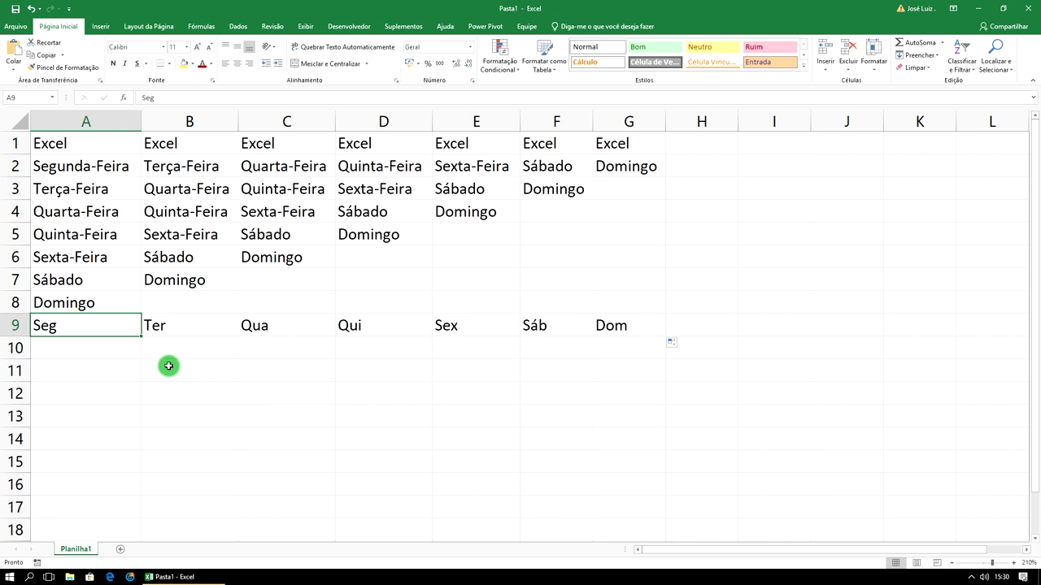
left_click(84, 372)
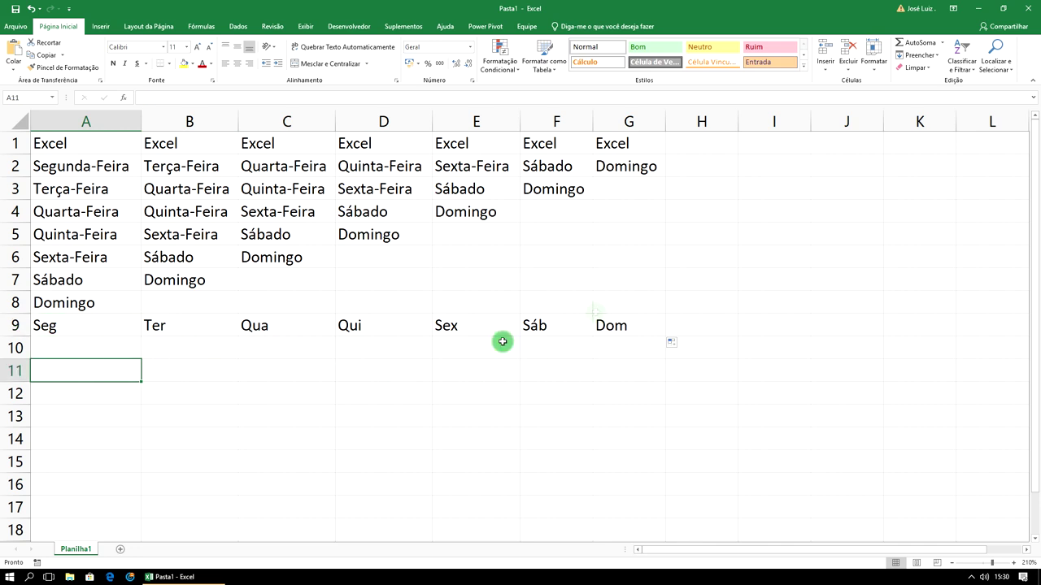
Enter Janeiro in A10, fill the months through Dezembro in L10, and autofit column K
left_click(91, 352)
type("Janeiro")
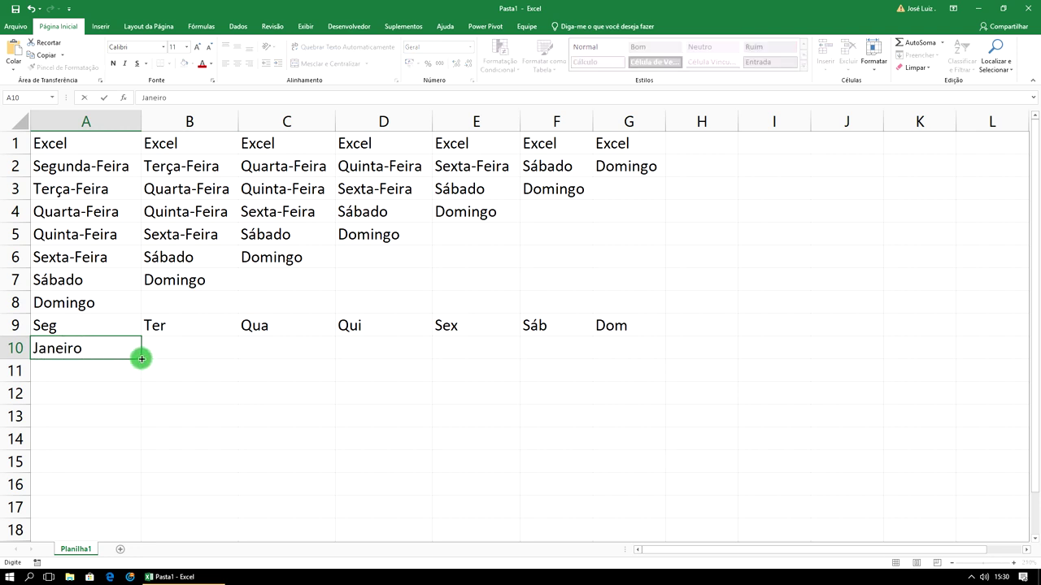
left_click_drag(142, 356, 490, 354)
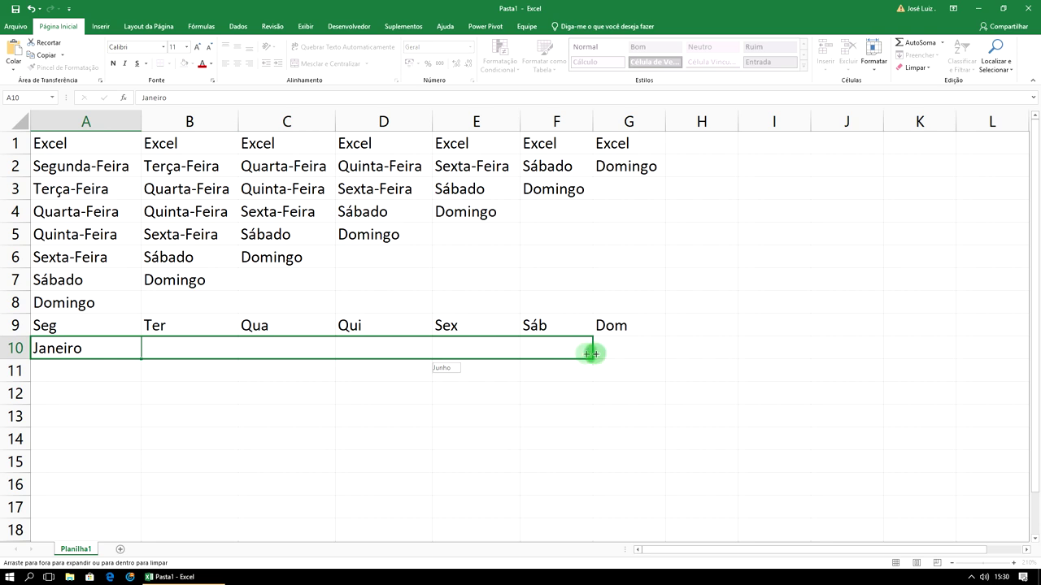
left_click_drag(493, 348, 1001, 356)
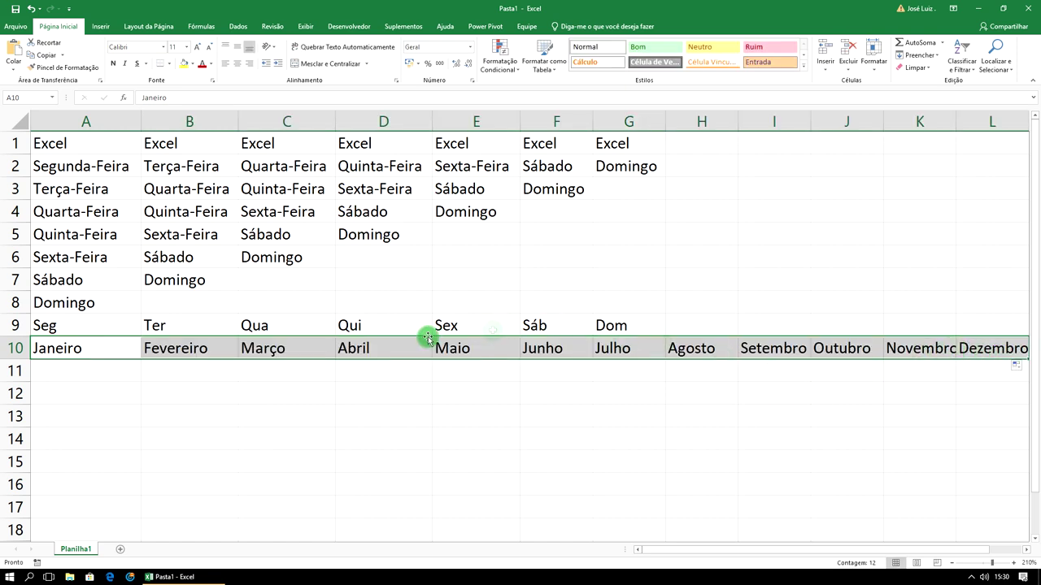
double_click(953, 122)
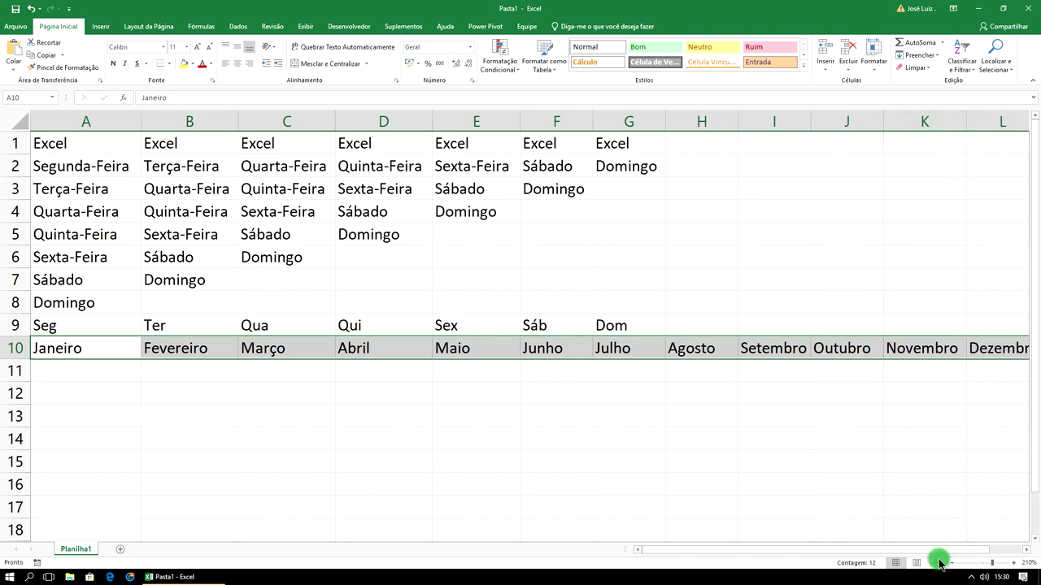
left_click_drag(911, 550, 921, 552)
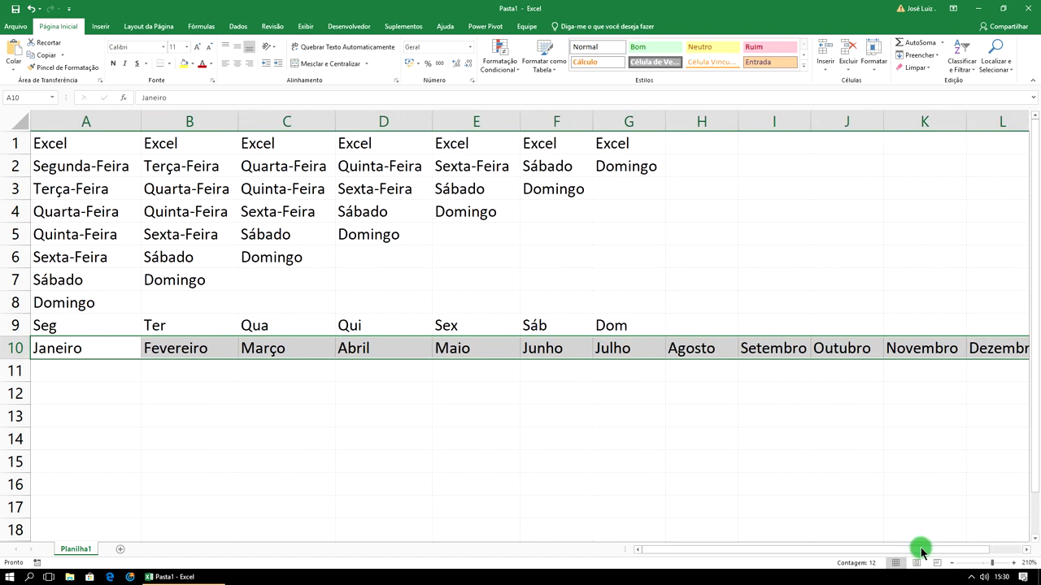
left_click_drag(889, 552, 864, 554)
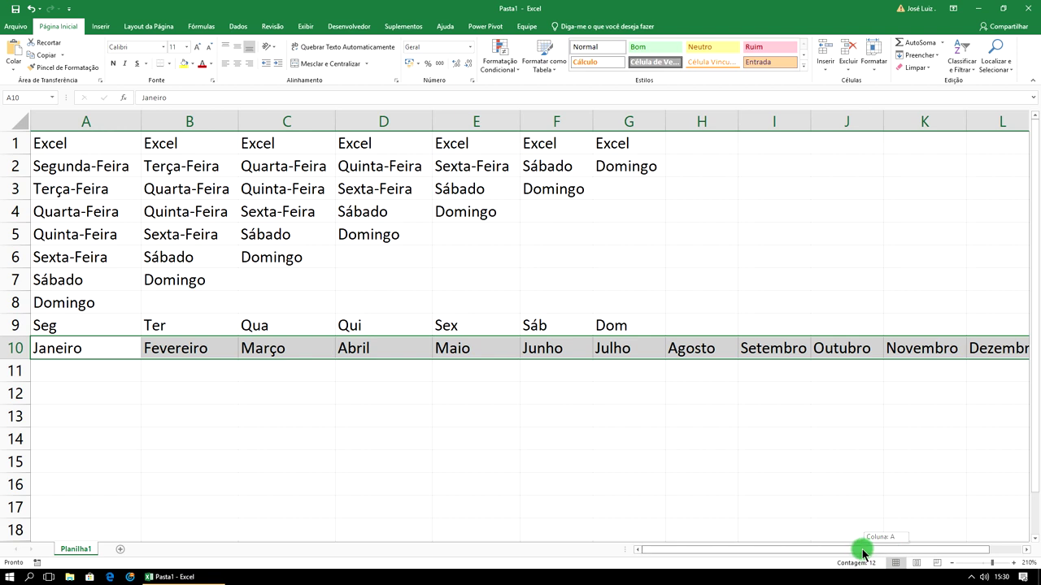
left_click(456, 458)
left_click(121, 348)
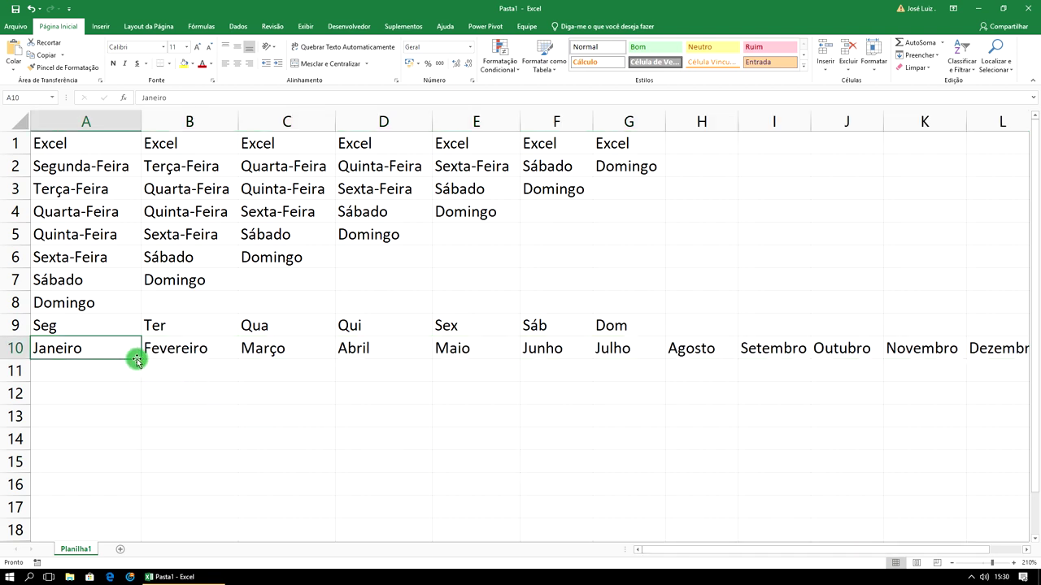
mouse_move(140, 359)
left_mouse_down()
mouse_move(131, 470)
mouse_move(136, 361)
left_mouse_up()
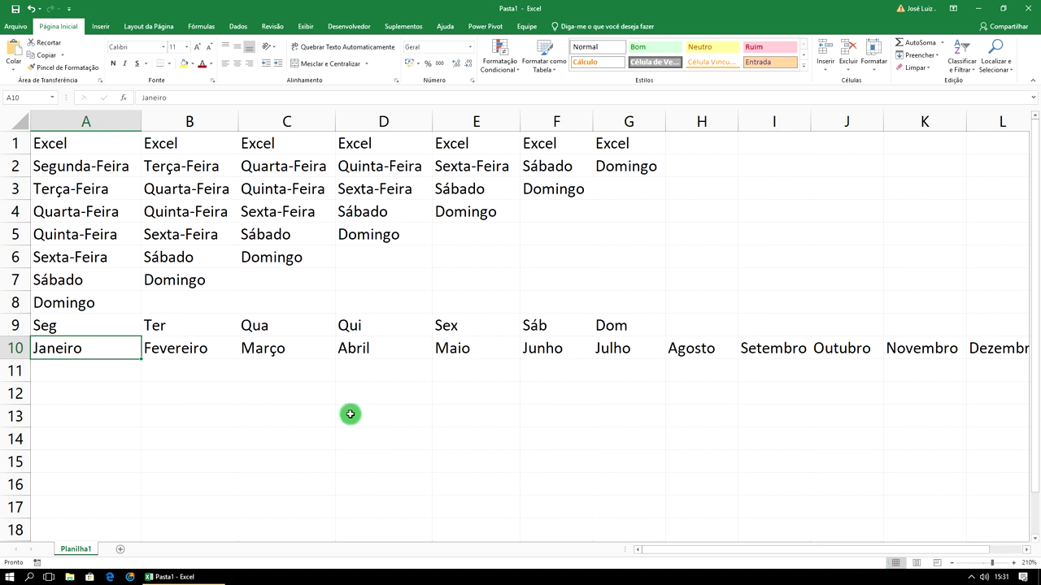
left_click(63, 373)
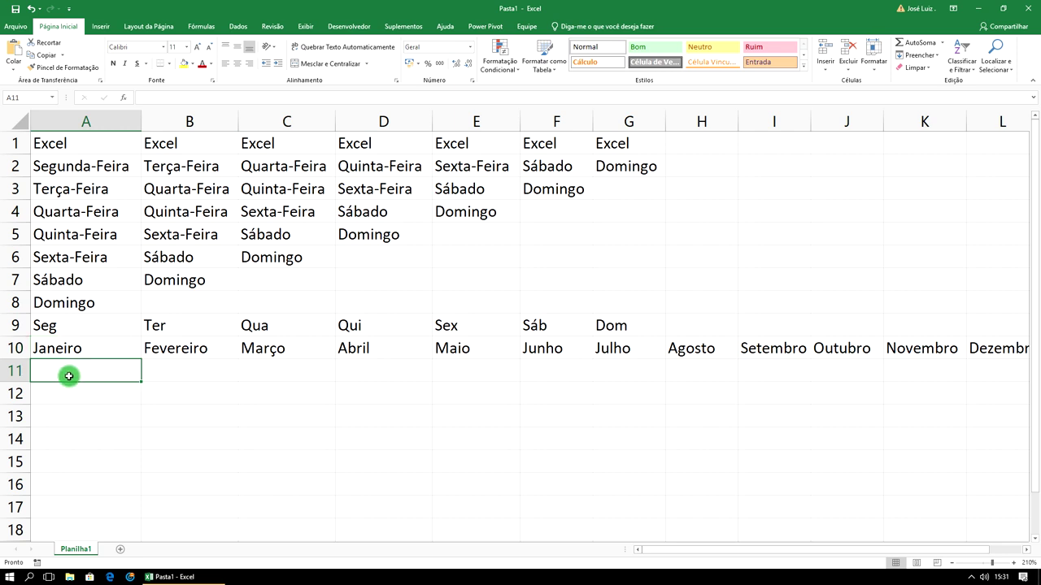
Enter Jan in A11, rejecting AutoComplete, and fill Jan through Dez across to L11
type("JA")
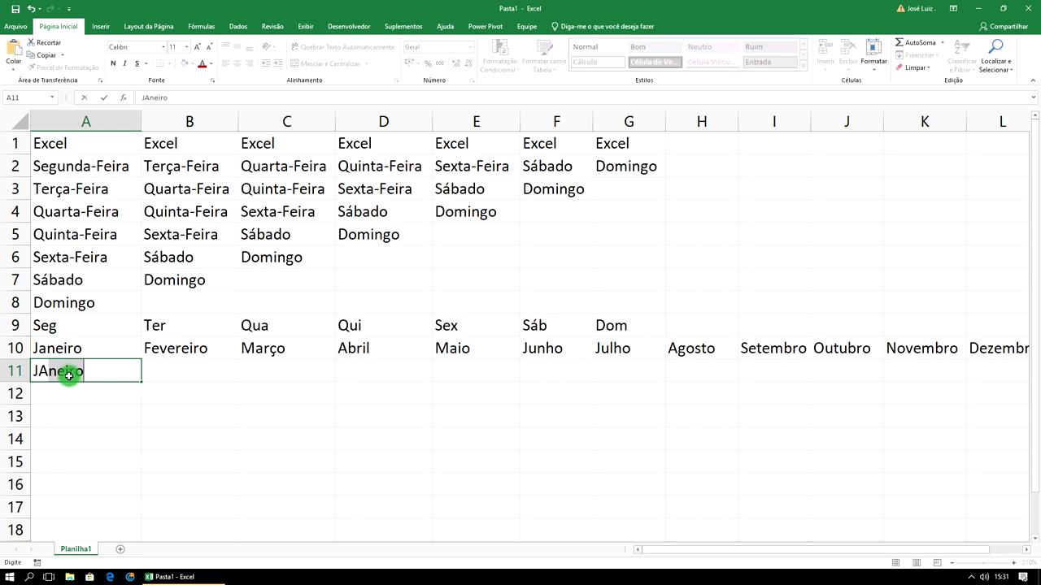
key("BackSpace")
type("a")
key("BackSpace")
left_click(151, 399)
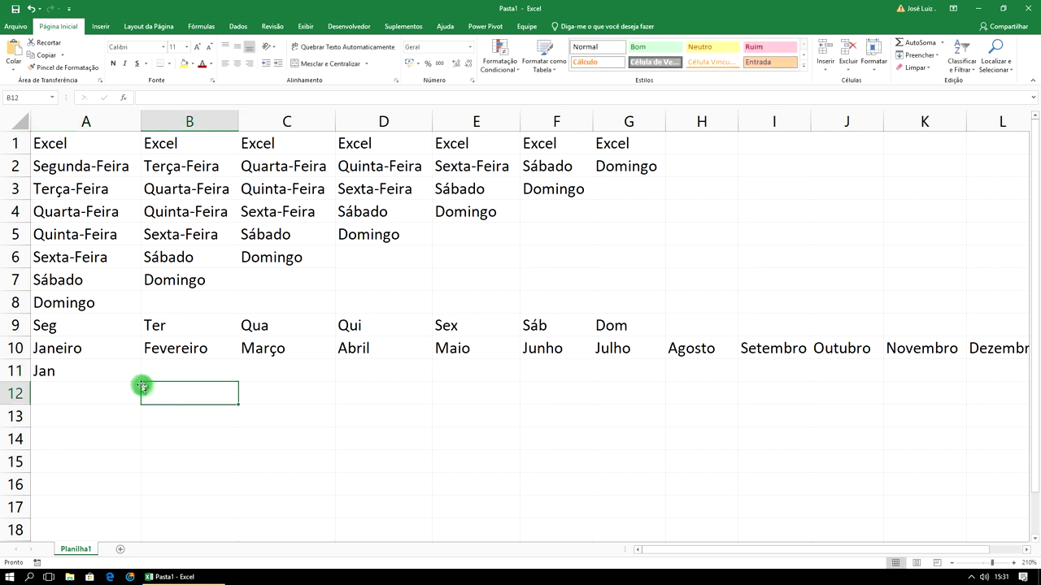
left_click(130, 376)
left_click_drag(140, 382, 974, 380)
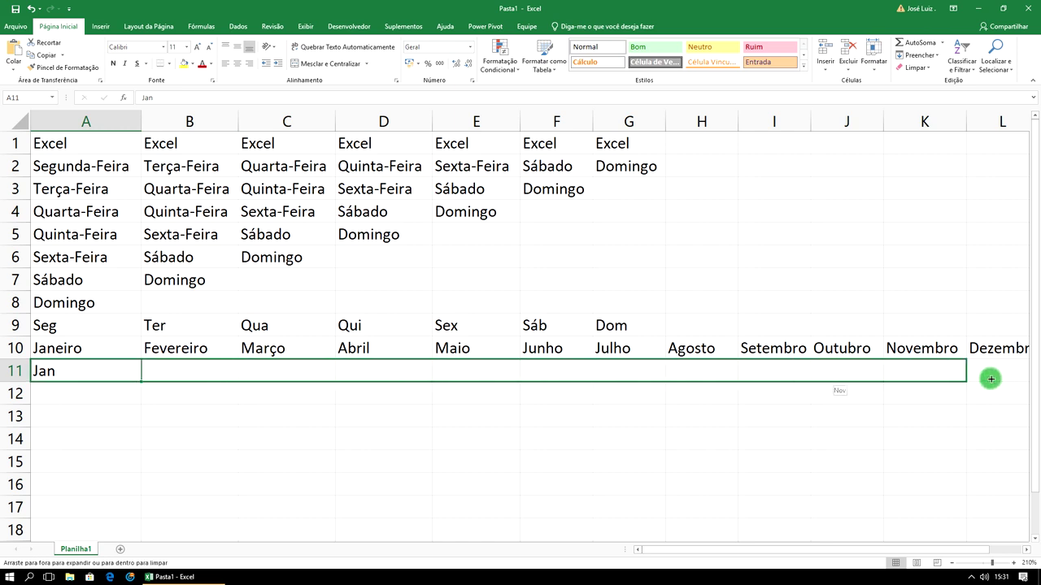
left_click_drag(973, 379, 1004, 377)
left_click(697, 401)
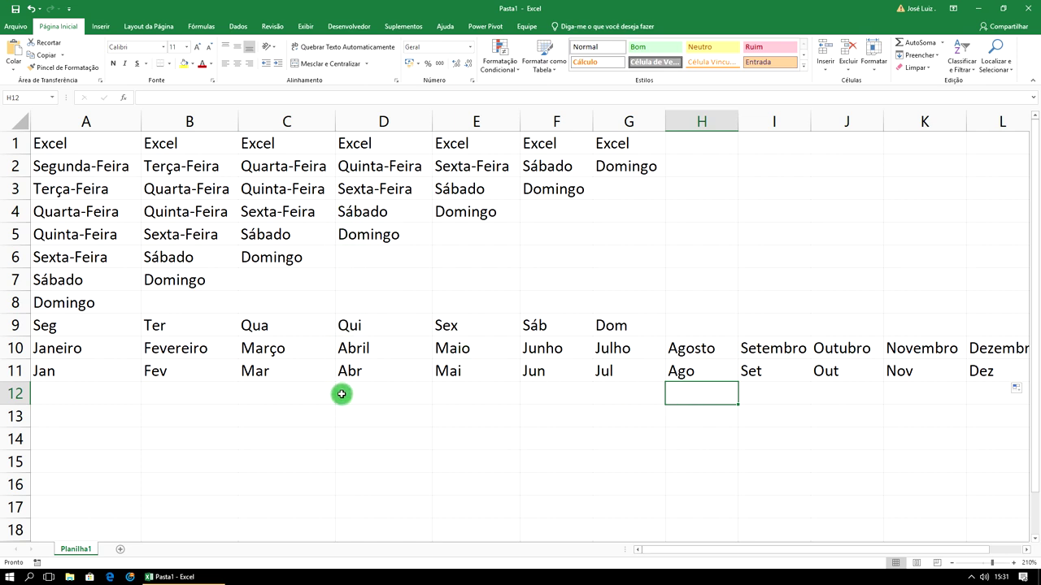
left_click(103, 397)
type("1")
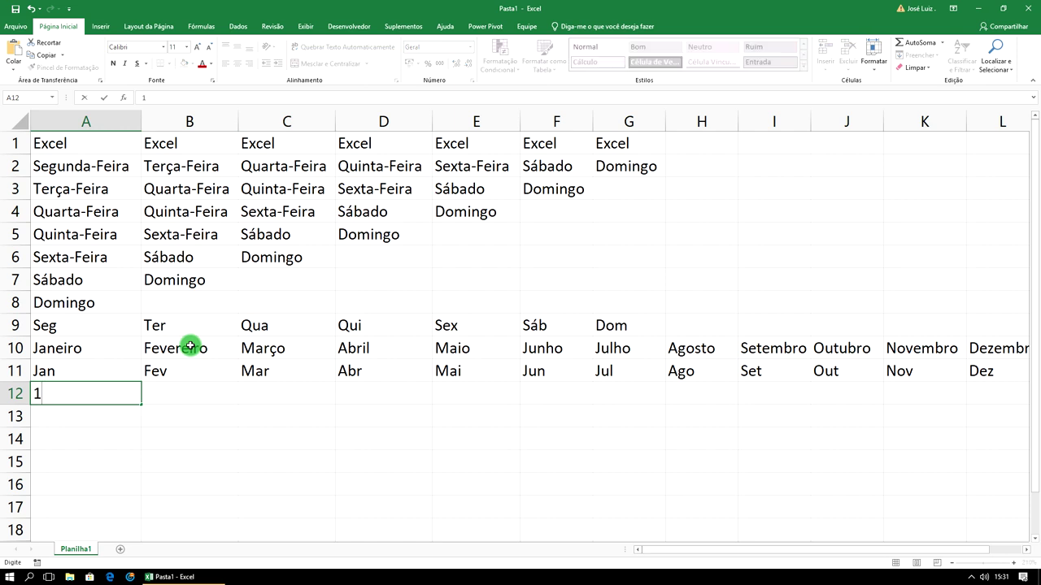
Copy the value 1 from A12 across row 12 to column L
left_click(194, 326)
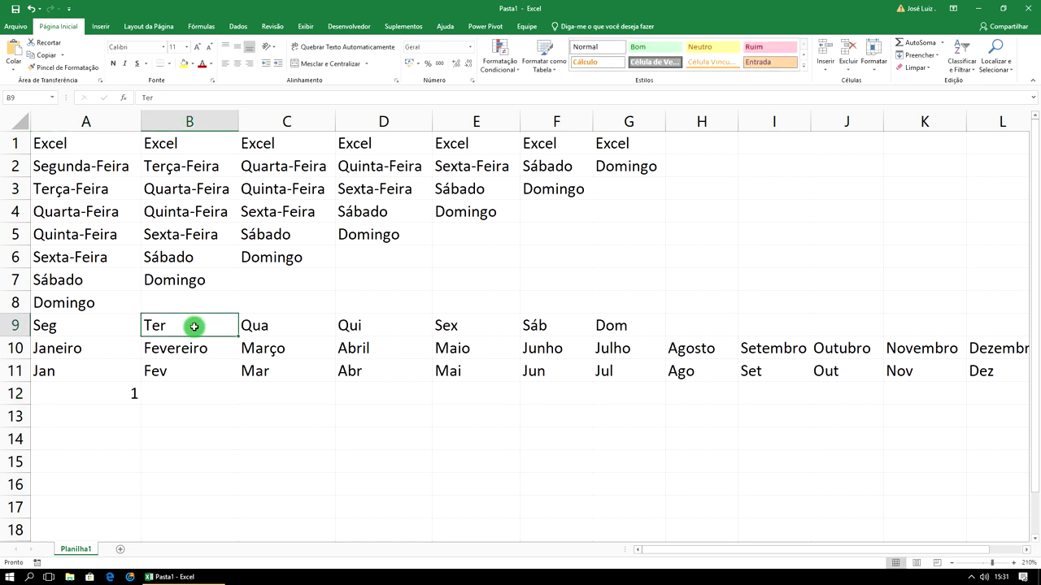
left_click(127, 393)
mouse_move(142, 404)
left_mouse_down()
mouse_move(760, 398)
mouse_move(992, 409)
mouse_move(1009, 397)
left_mouse_up()
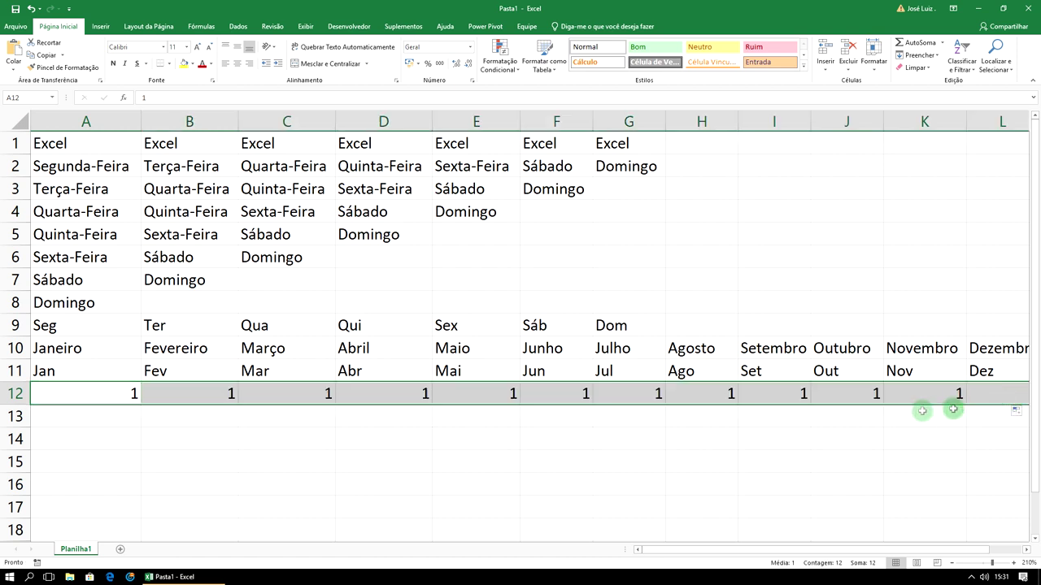
Enter 1 in A13 and fill row 13 as a counting series 1, 2, 3 onward
left_click(89, 416)
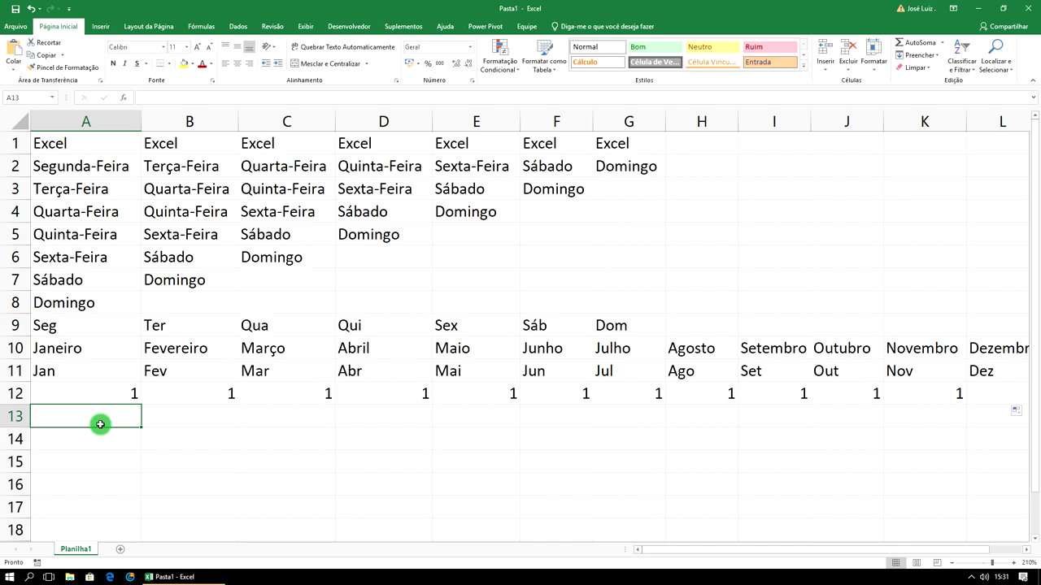
type("1")
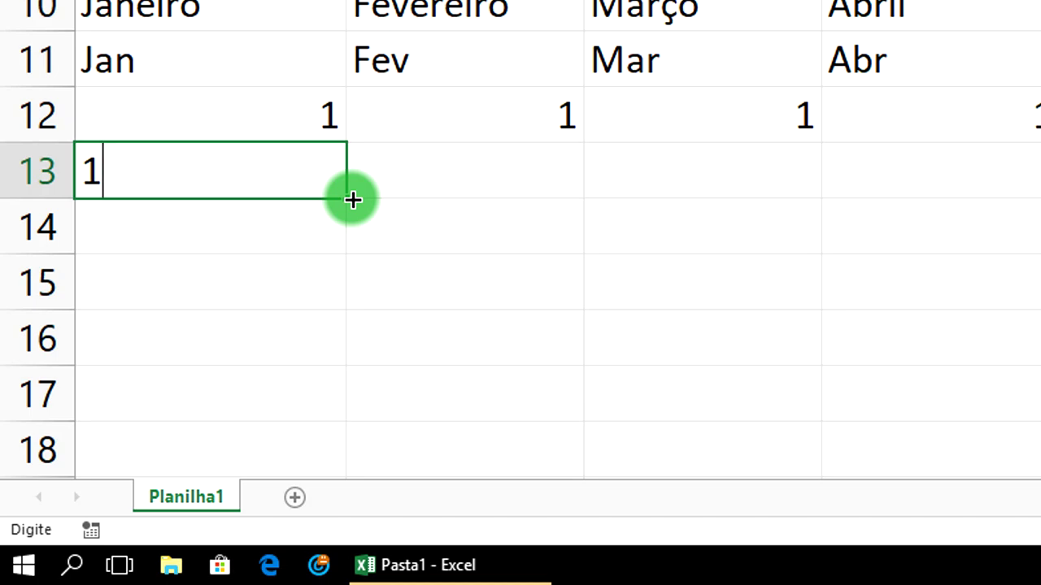
left_click_drag(352, 199, 352, 199)
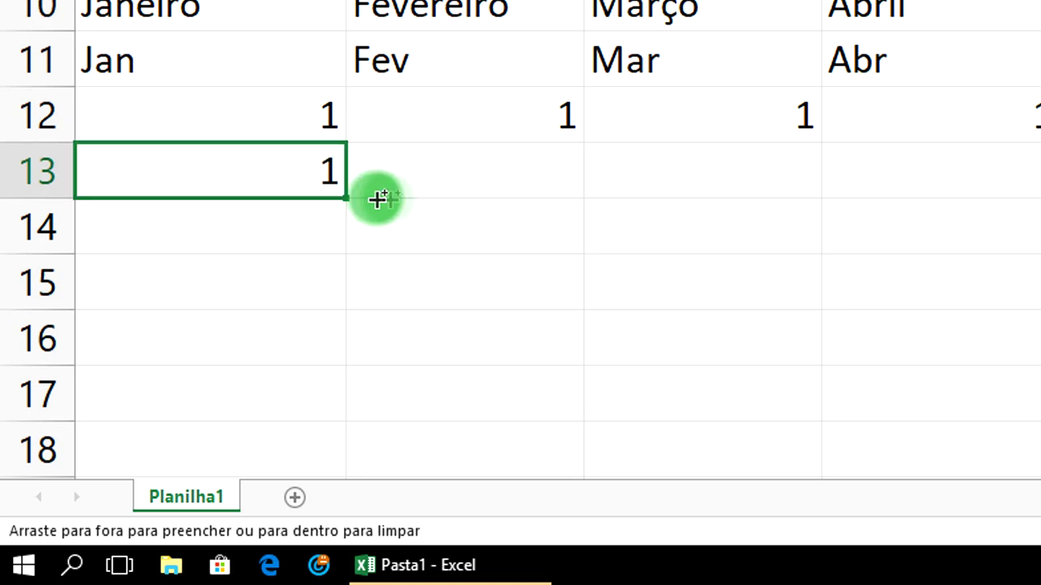
mouse_move(352, 199)
left_mouse_down()
mouse_move(663, 221)
mouse_move(606, 405)
mouse_move(1005, 423)
left_mouse_up()
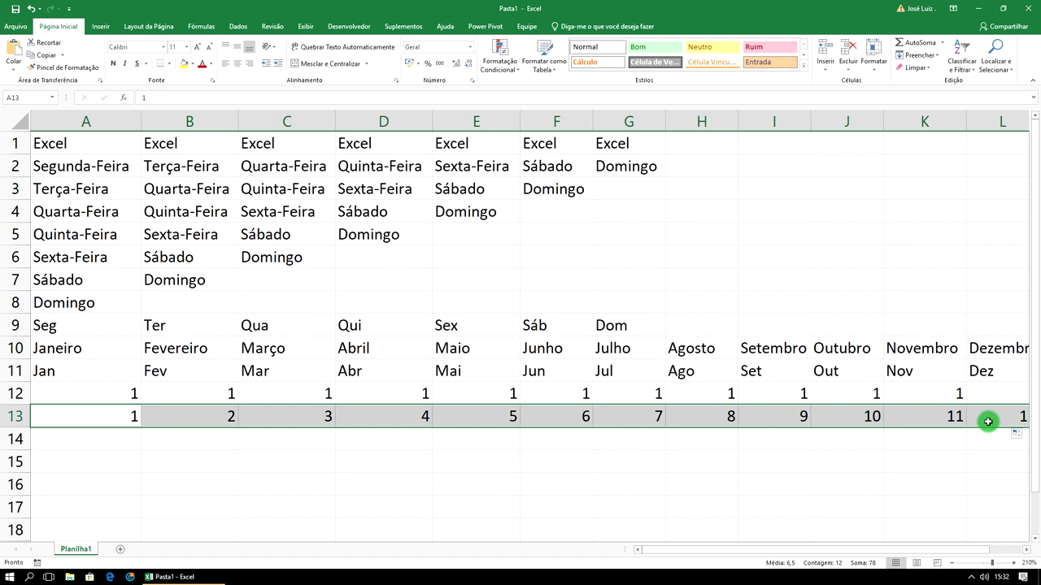
mouse_move(796, 550)
left_mouse_down()
mouse_move(843, 542)
mouse_move(827, 556)
mouse_move(727, 544)
left_mouse_up()
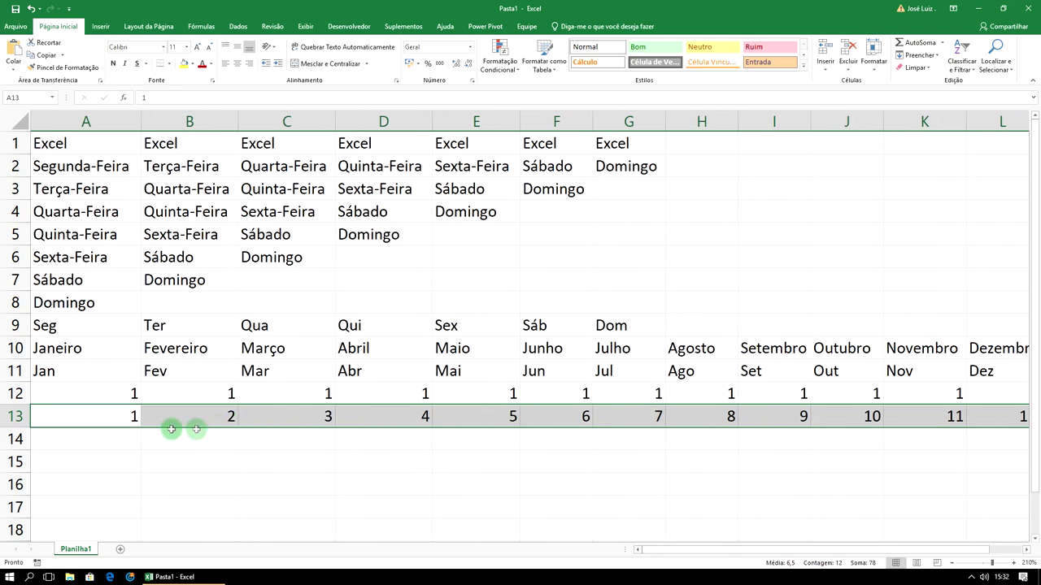
left_click(115, 419)
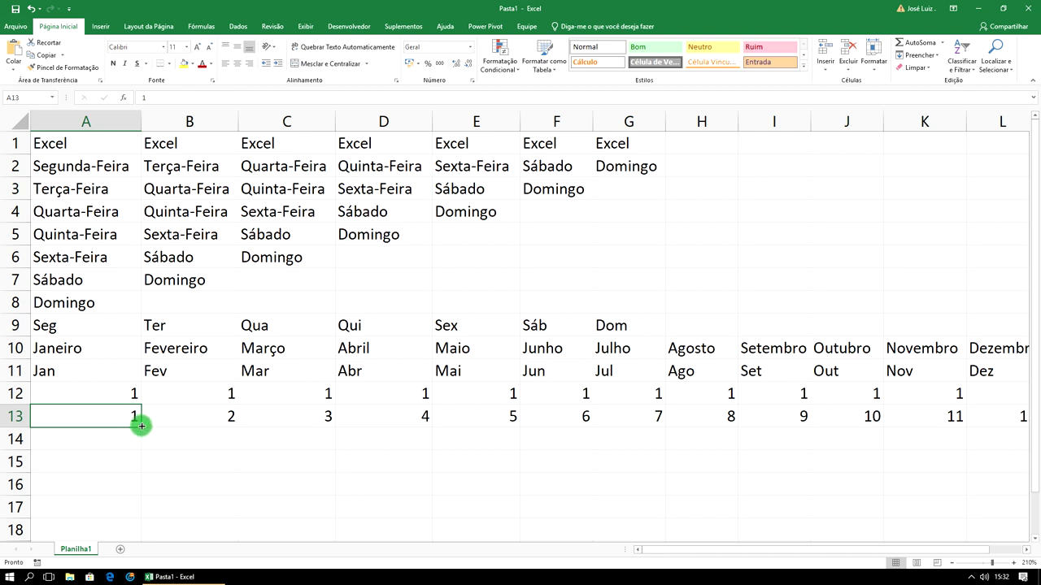
left_click(142, 426)
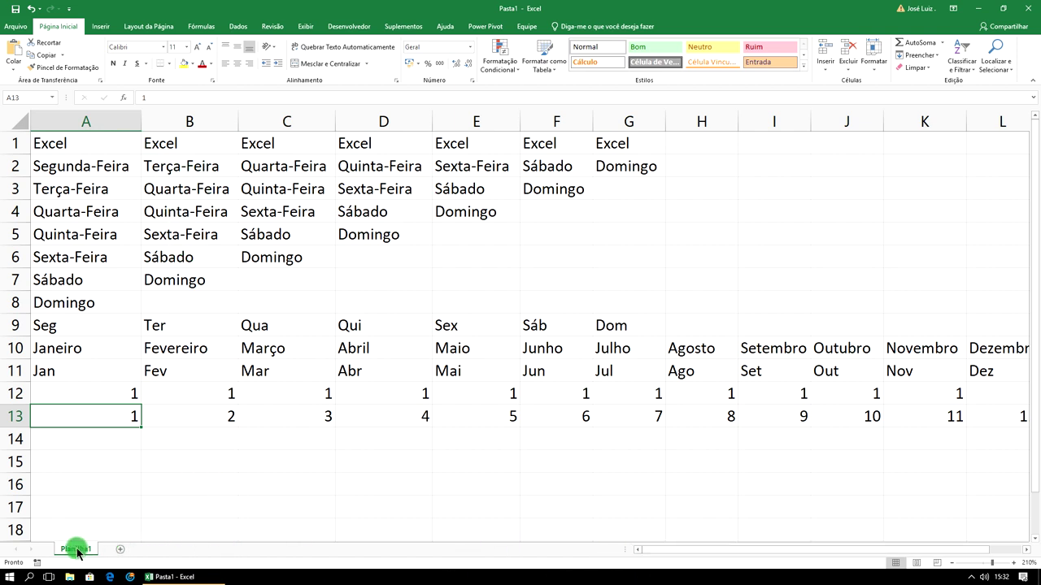
left_click(99, 486)
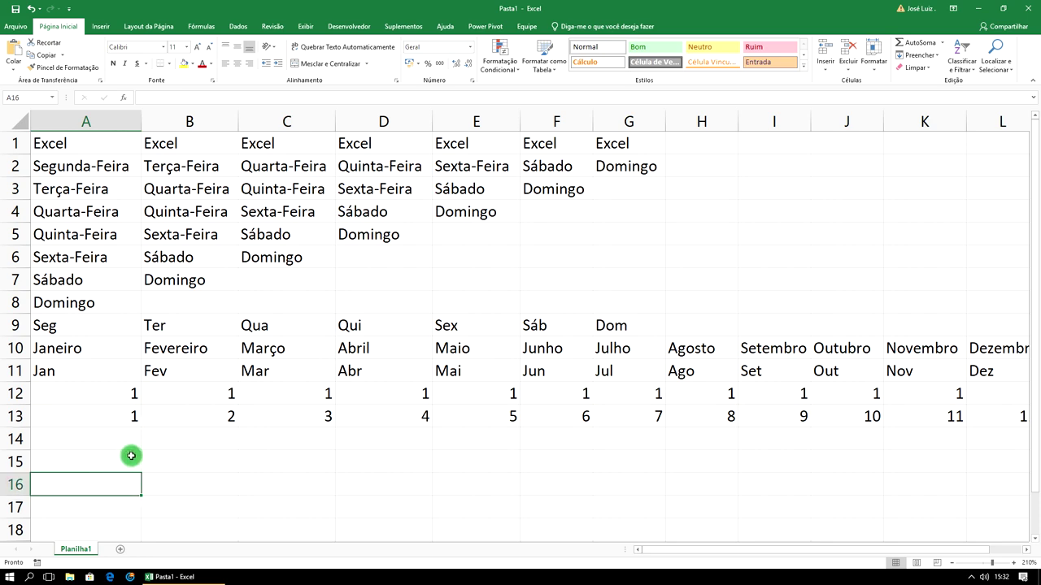
left_click(124, 425)
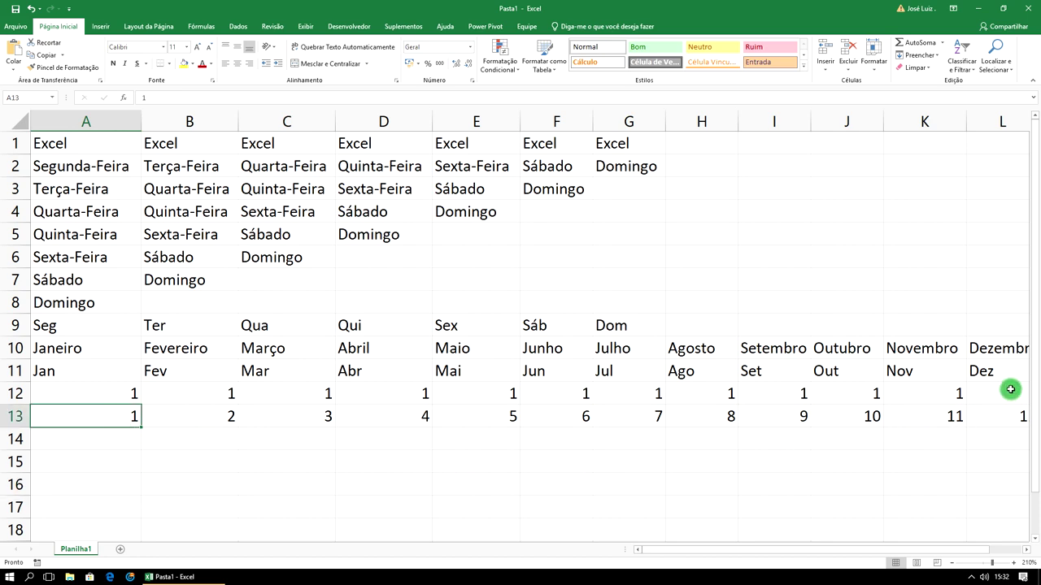
left_click_drag(848, 558, 818, 553)
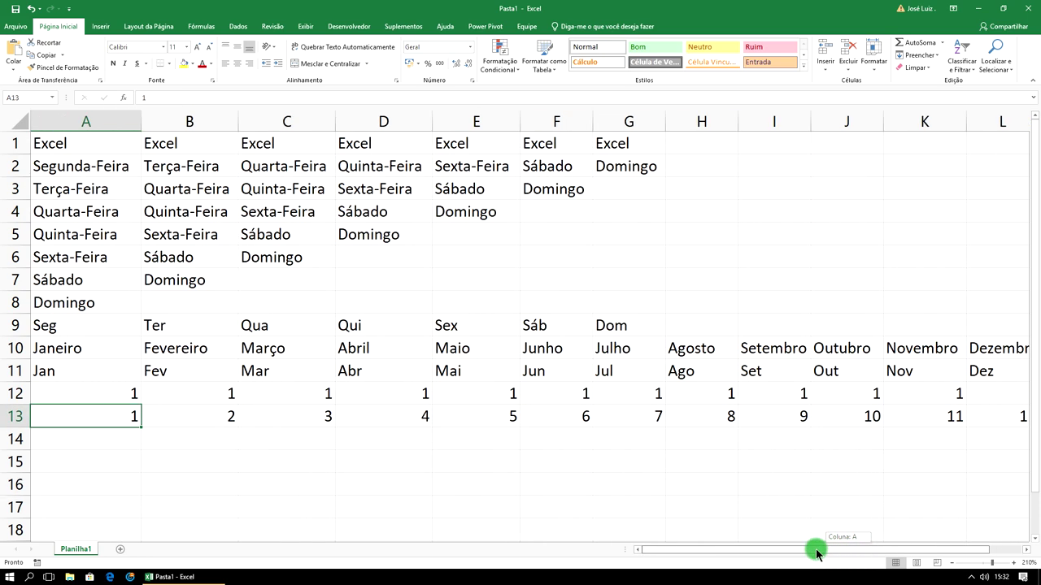
left_click(278, 145)
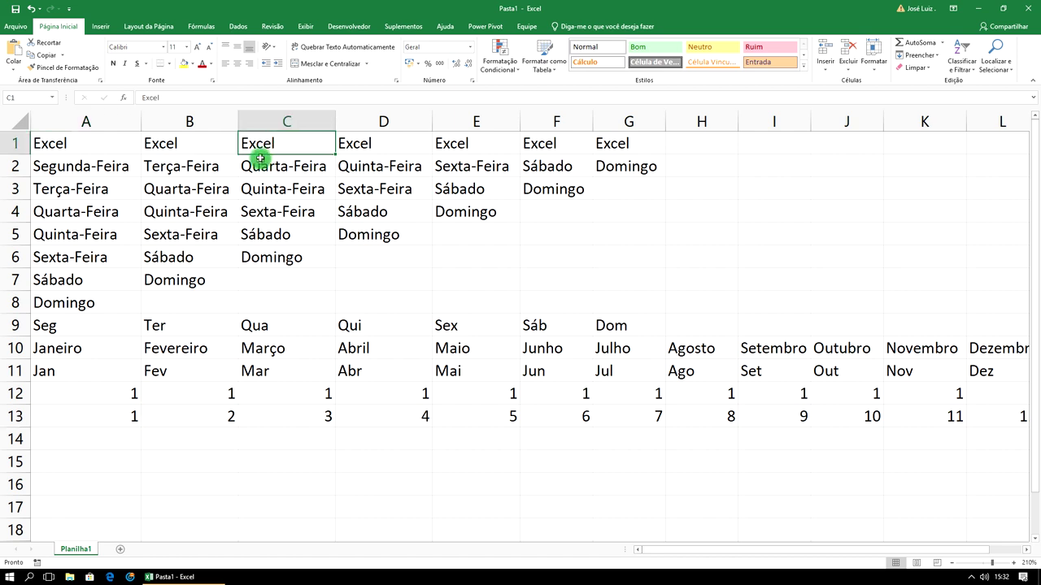
left_click(250, 166)
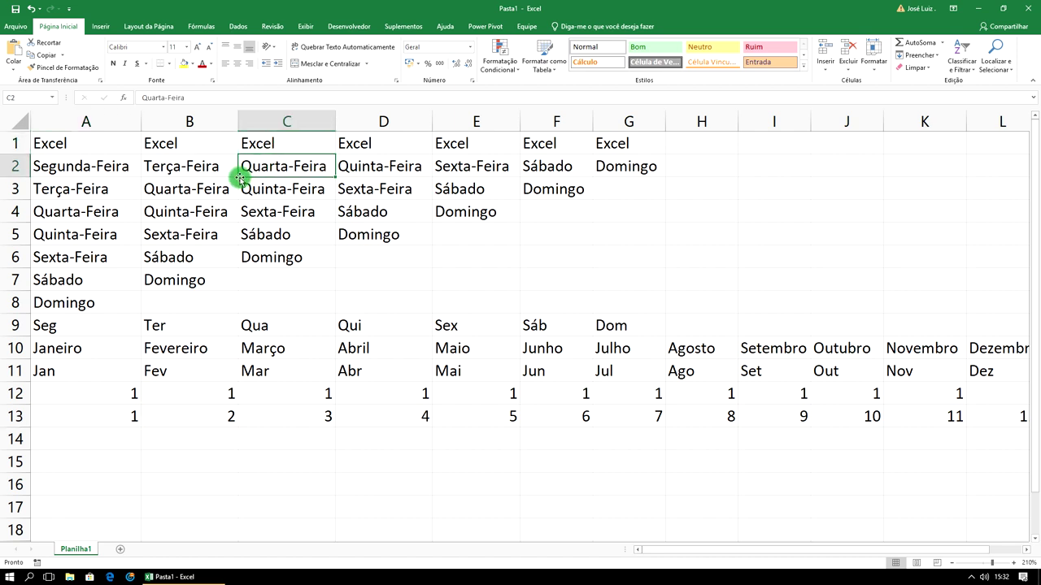